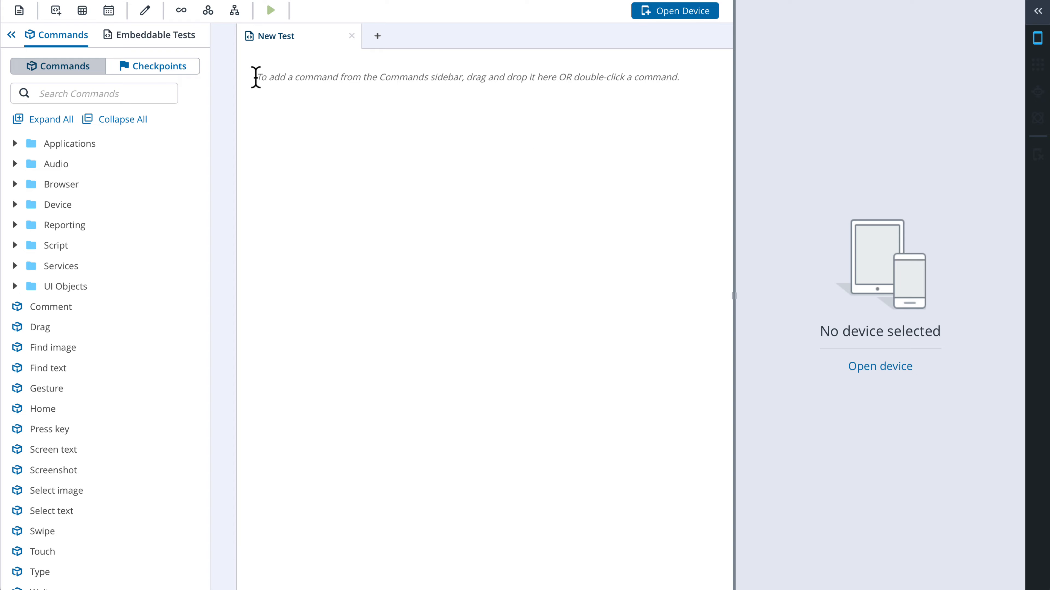
Open the saved test "Open app and login" from My Tests
click(19, 11)
click(31, 74)
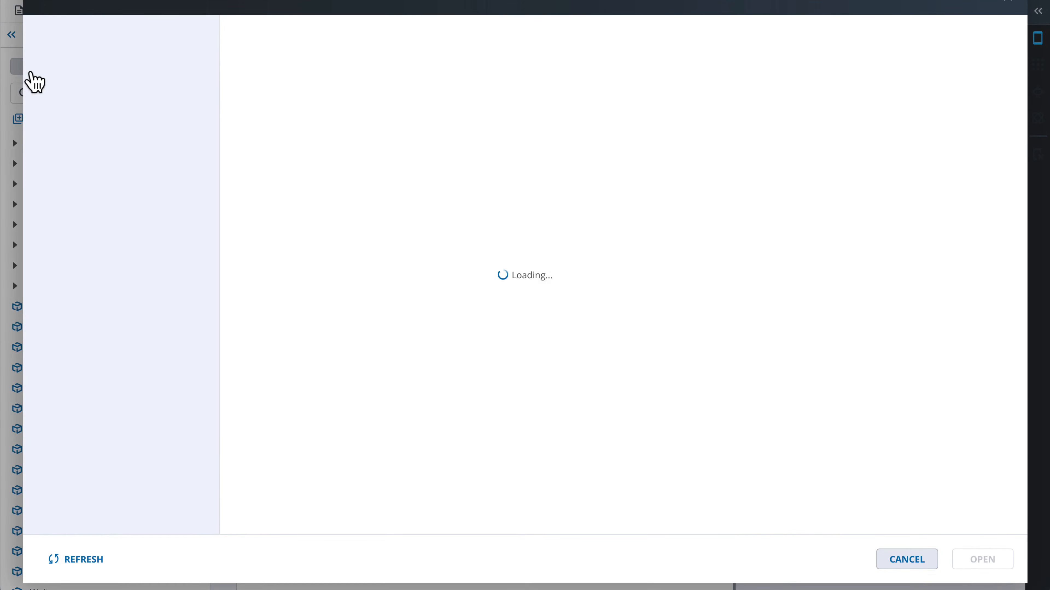
click(68, 54)
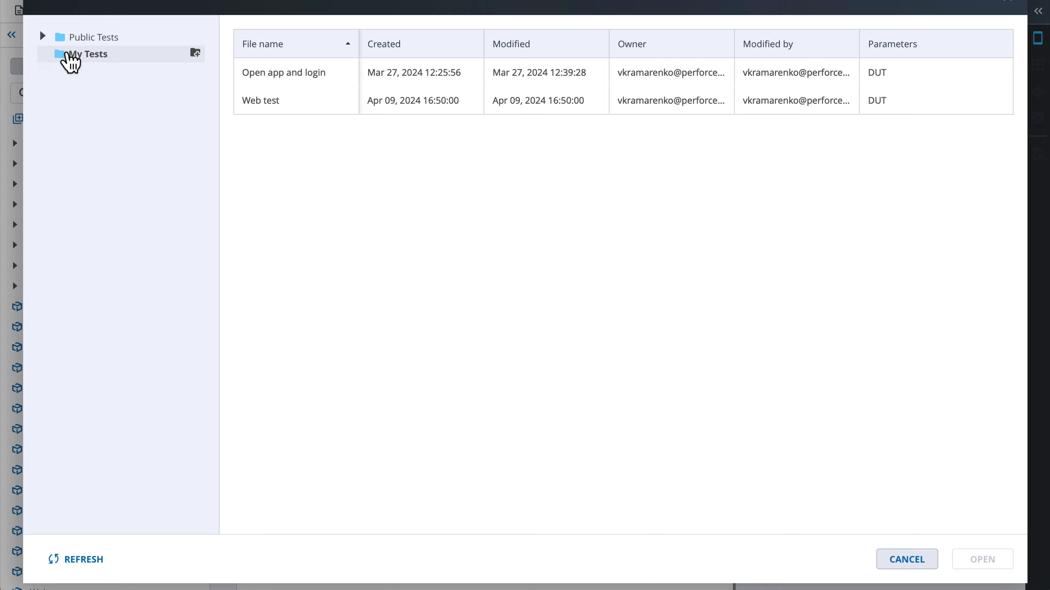
click(292, 76)
click(984, 561)
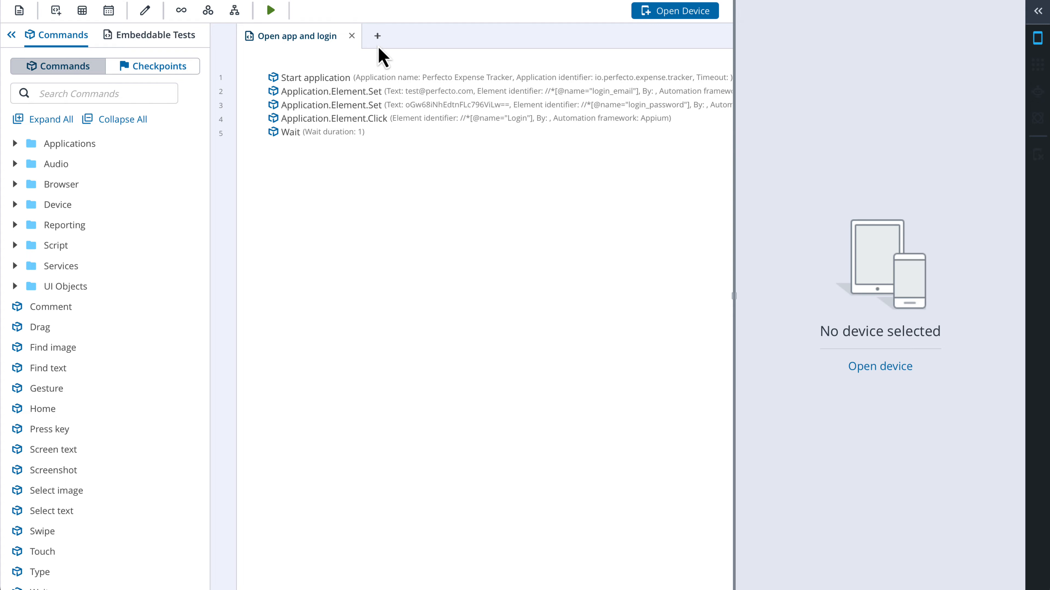
Create a new test and embed the "Open app and login" test from My Tests, expanding it to show its commands
click(377, 37)
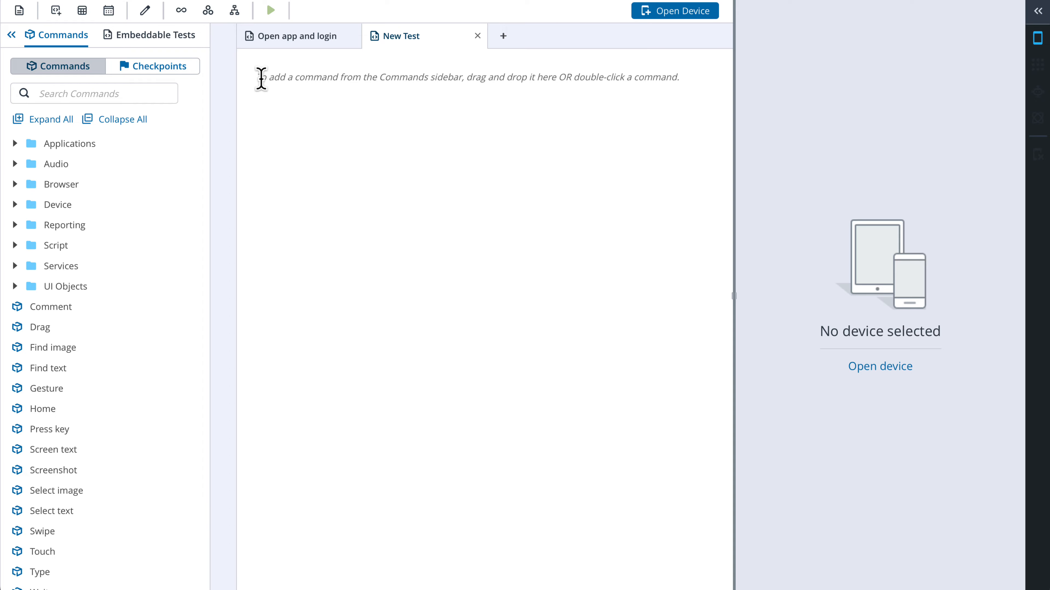
click(168, 38)
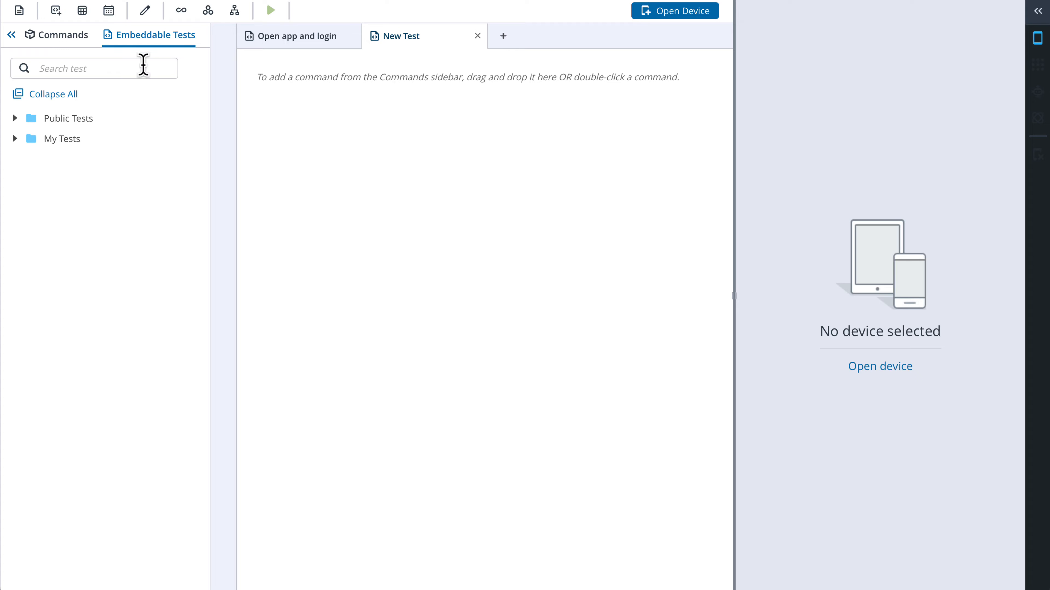
click(14, 139)
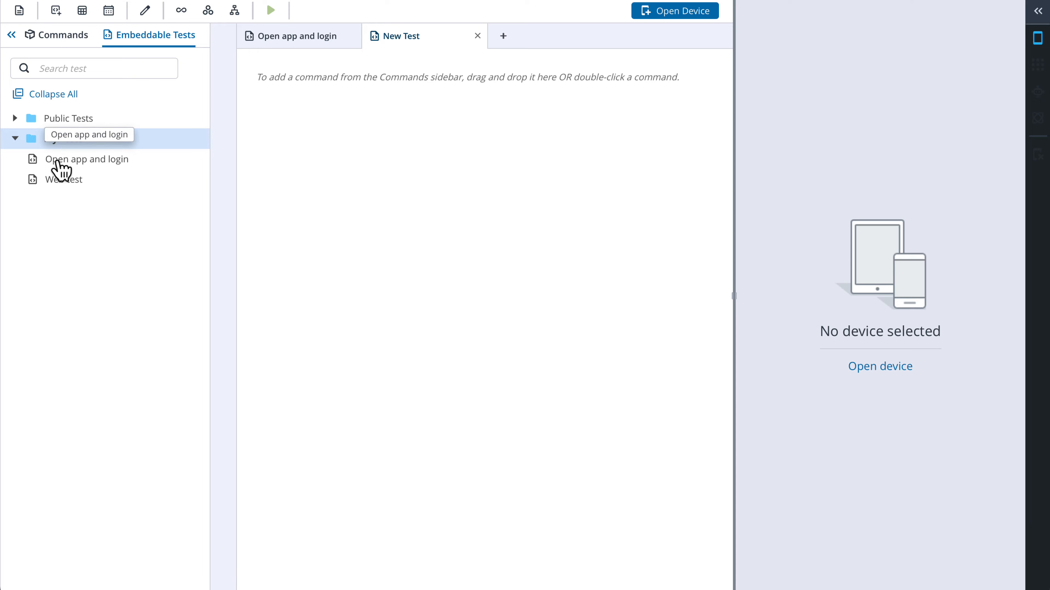
drag(58, 162, 328, 107)
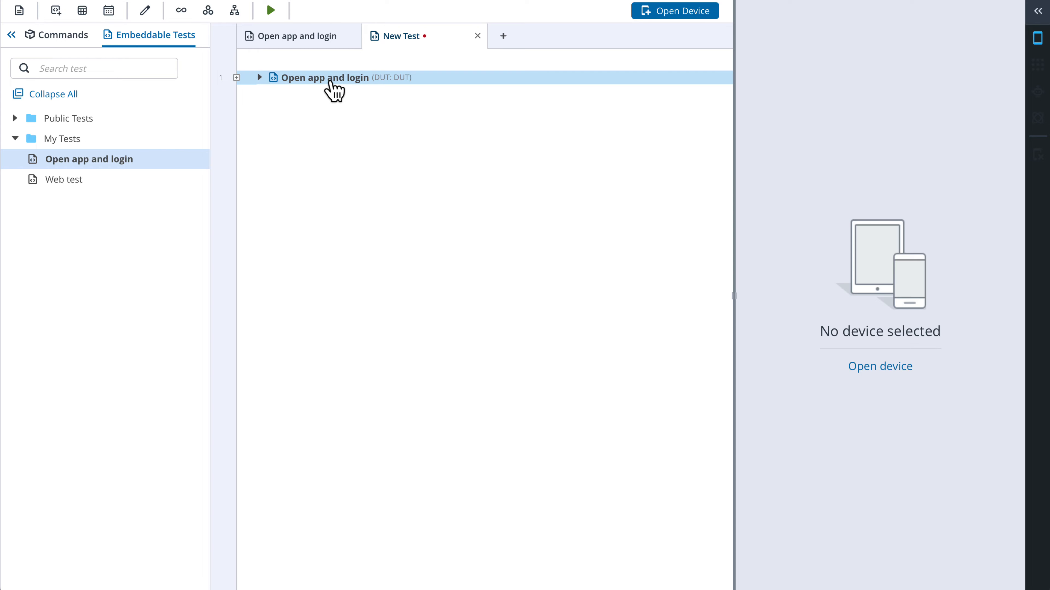
click(259, 77)
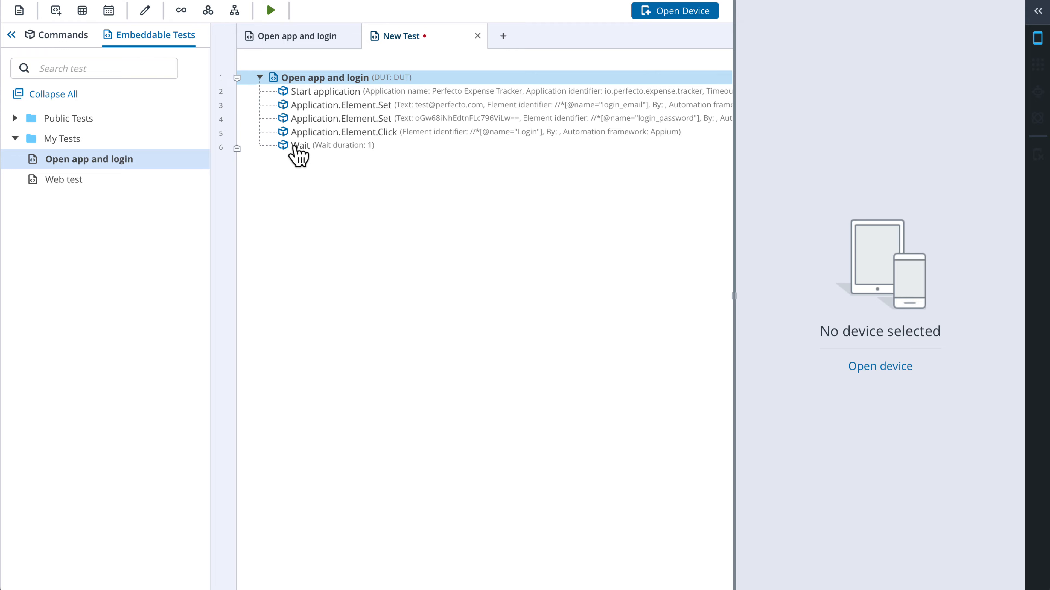
Open another new test tab and embed the "Open app and login" test into it as well
click(503, 36)
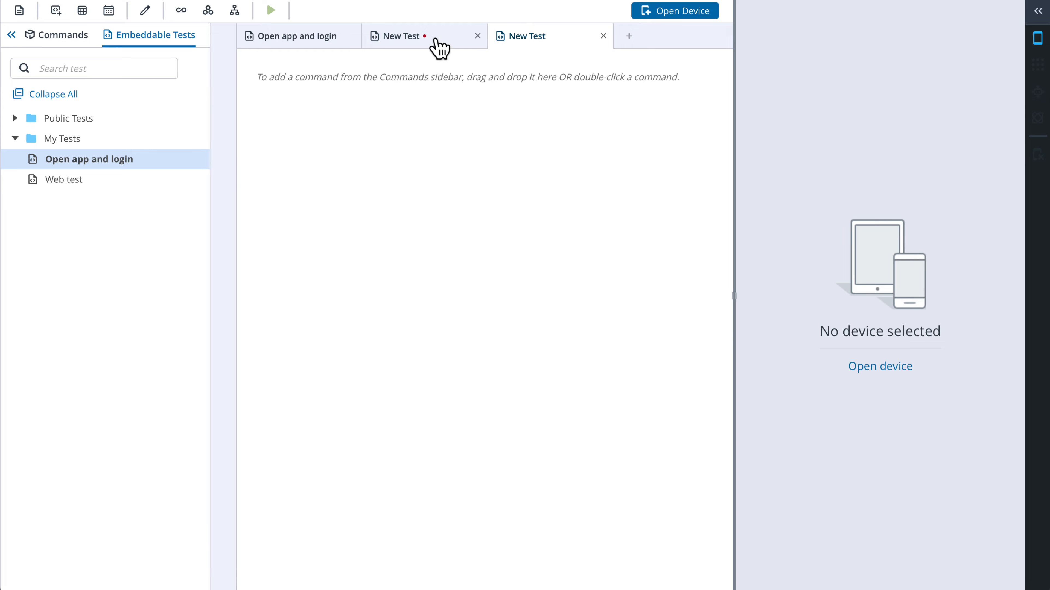
drag(110, 157, 323, 99)
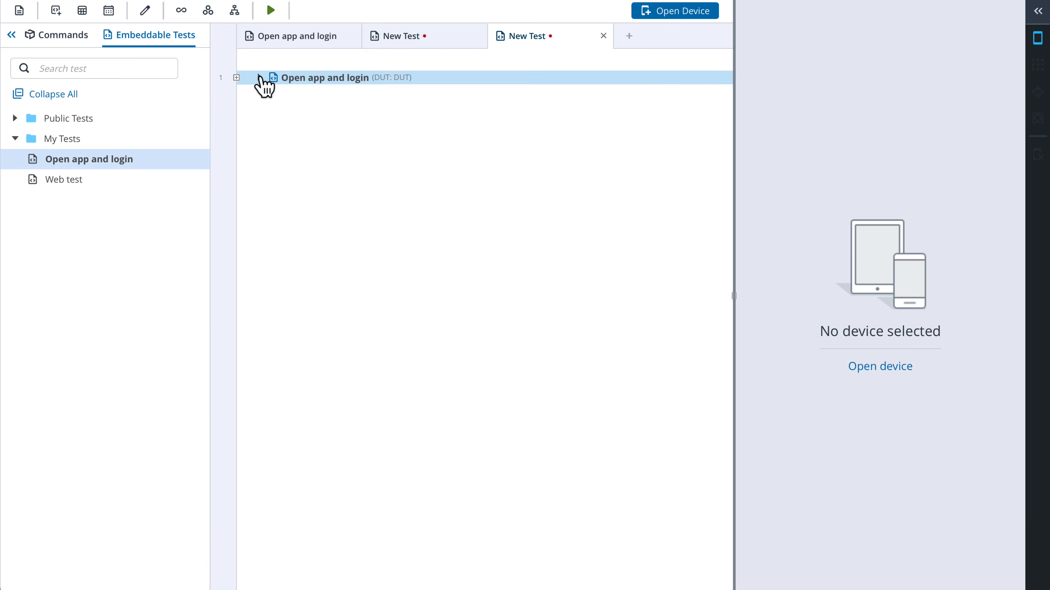
click(260, 78)
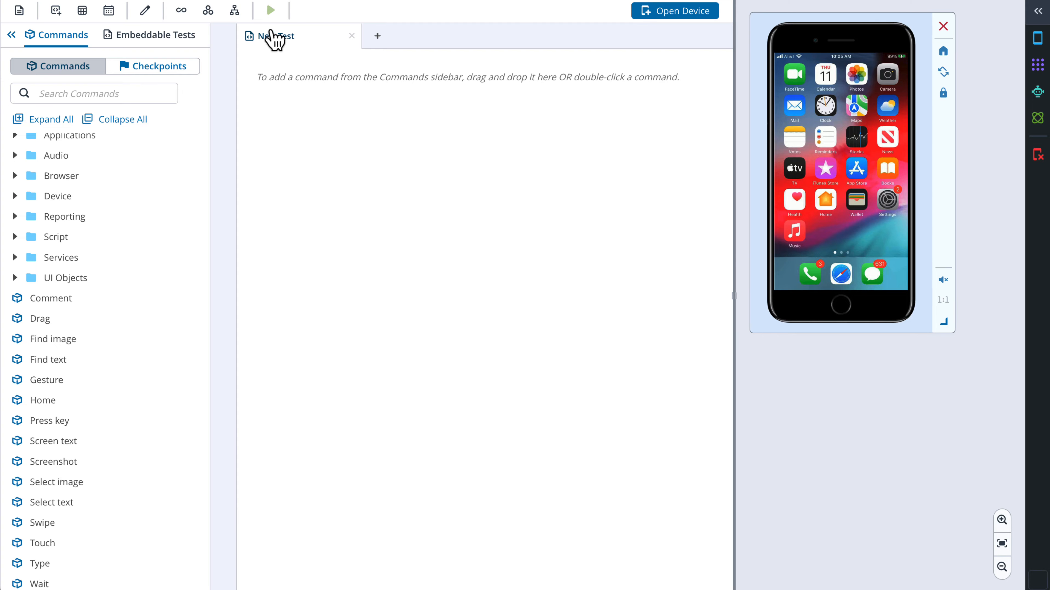
Add a Condition block and place an Application.Element.Find command in its Statement
click(240, 13)
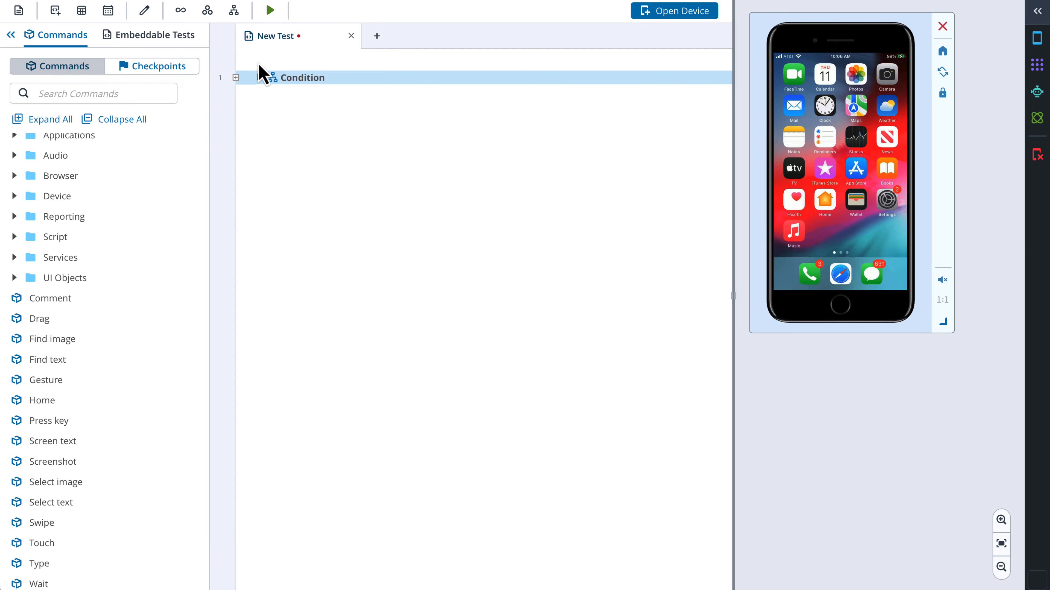
click(259, 77)
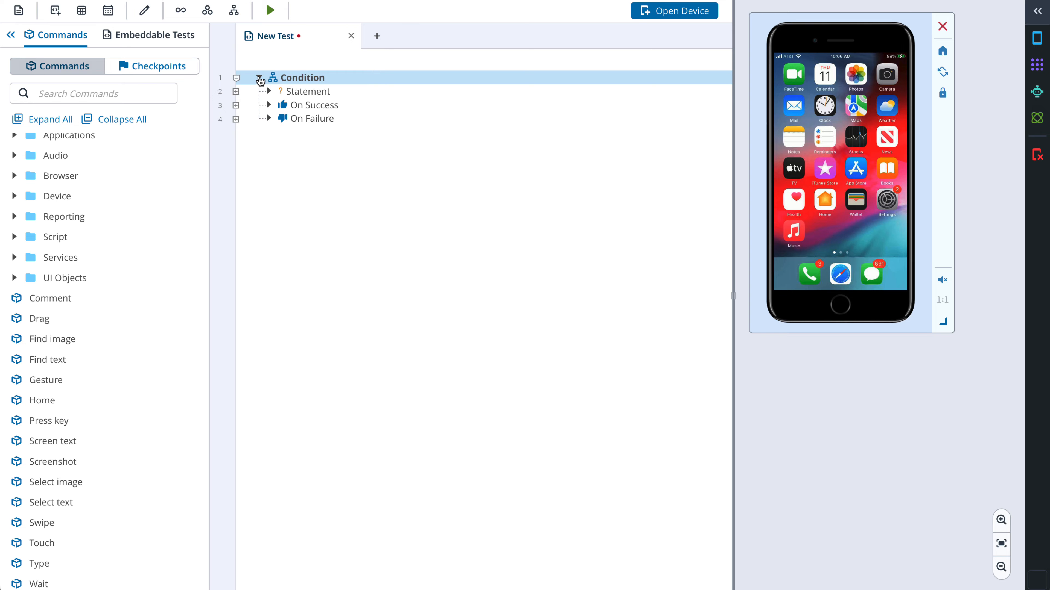
click(310, 95)
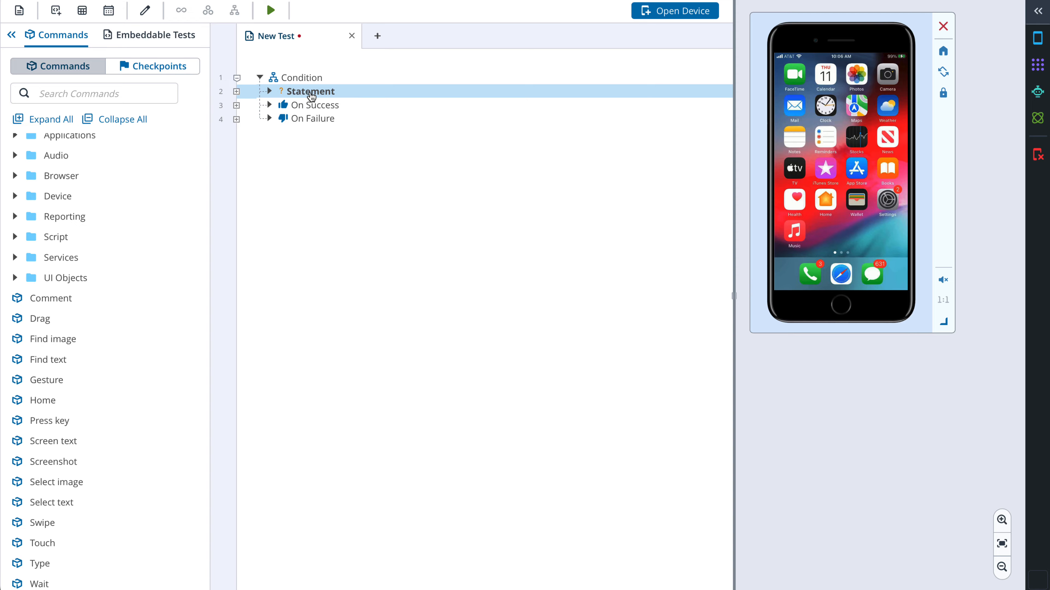
click(15, 278)
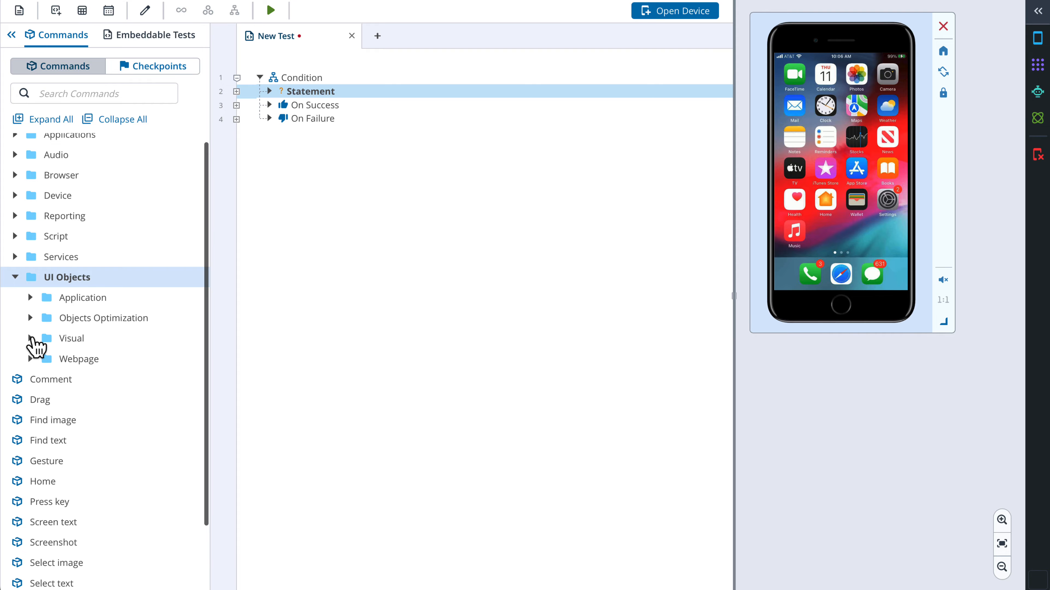
click(31, 339)
click(31, 301)
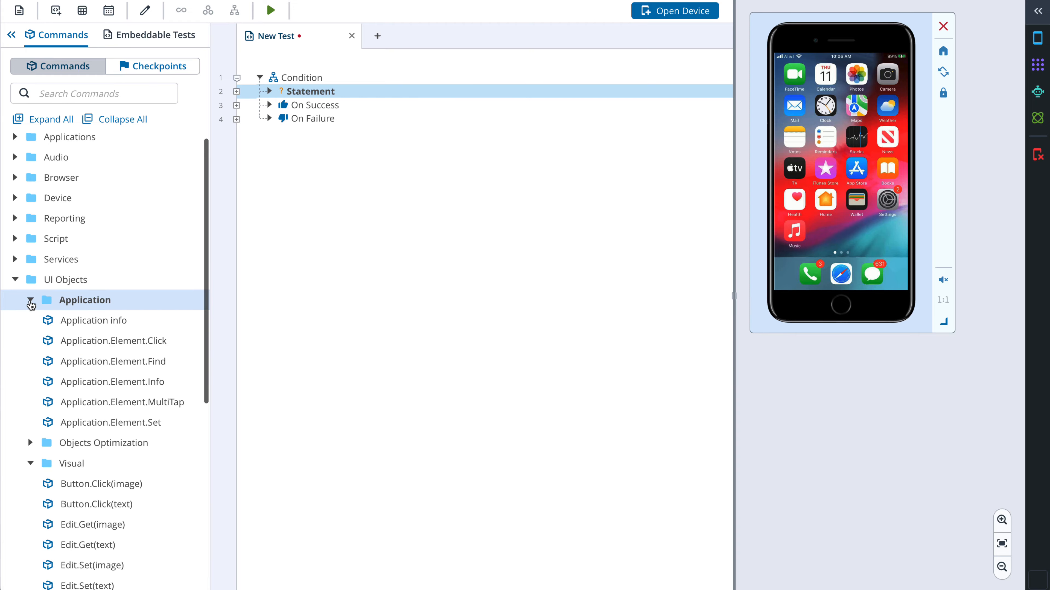
drag(89, 366, 319, 101)
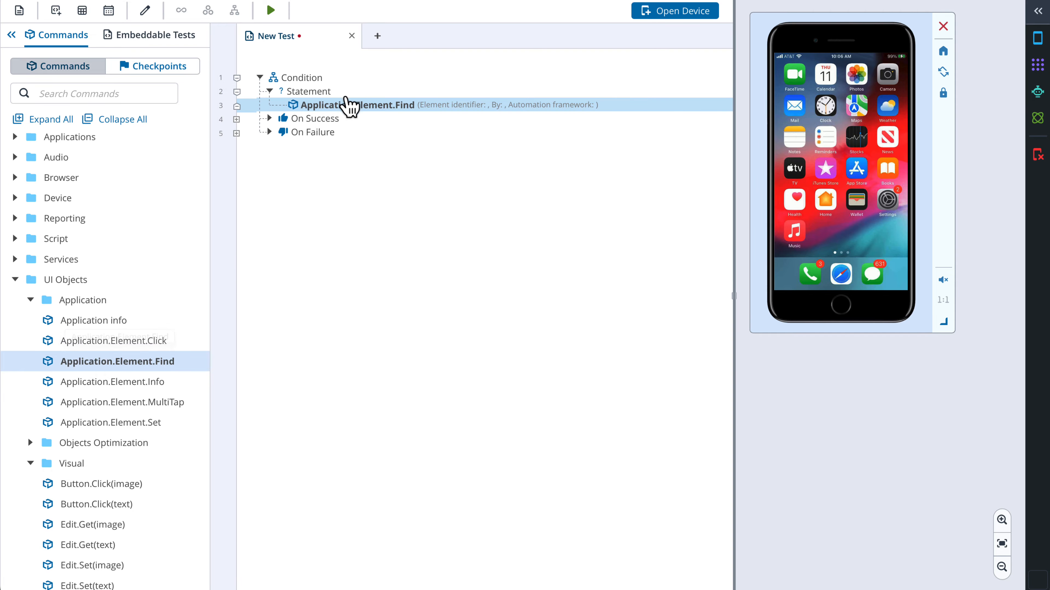
double_click(368, 106)
click(631, 220)
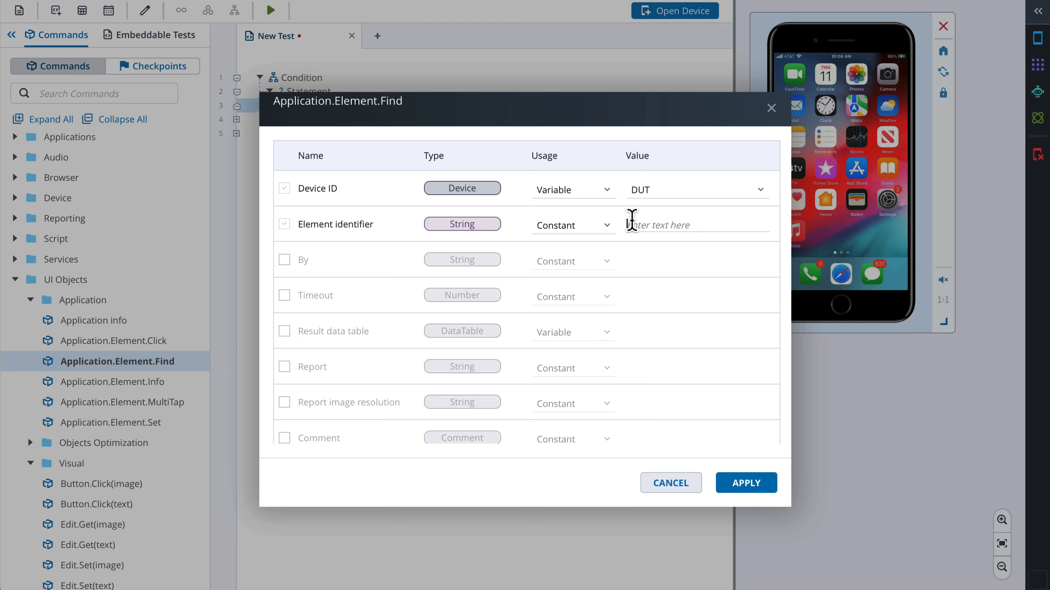
text(//*[@label="Settings"])
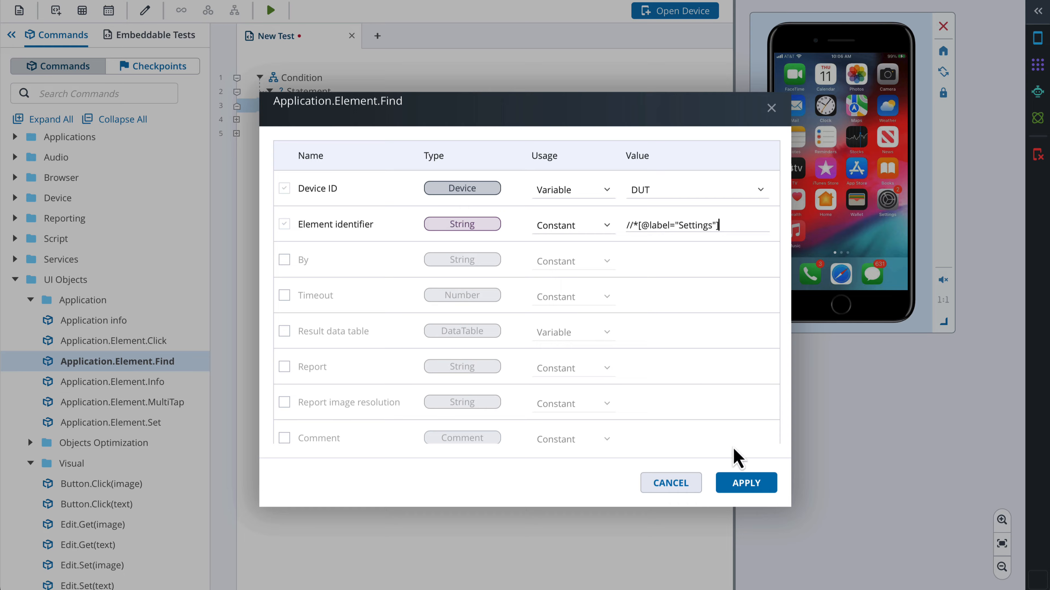
click(742, 487)
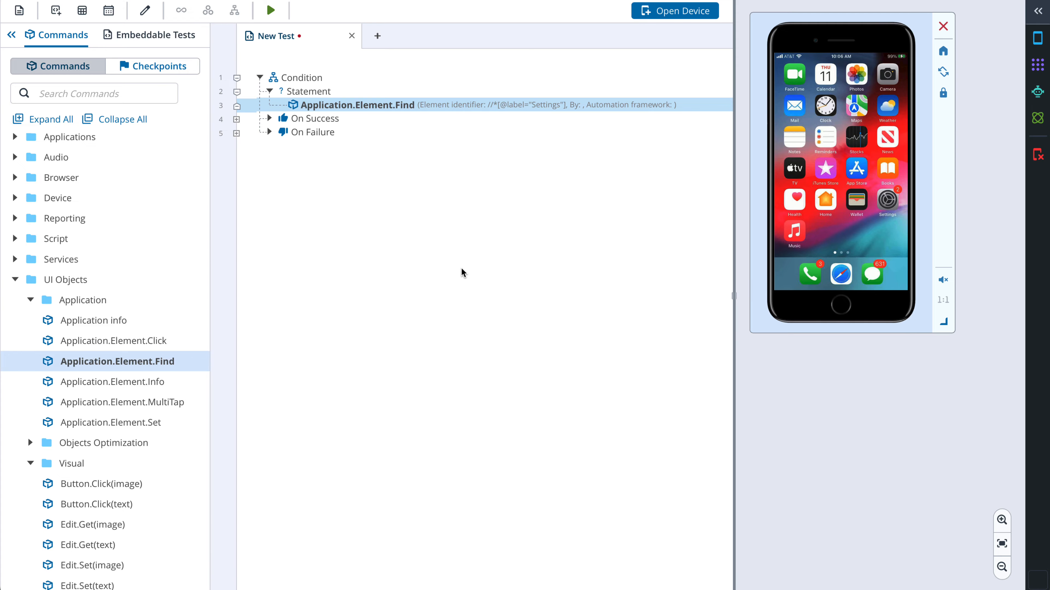
drag(163, 341, 299, 128)
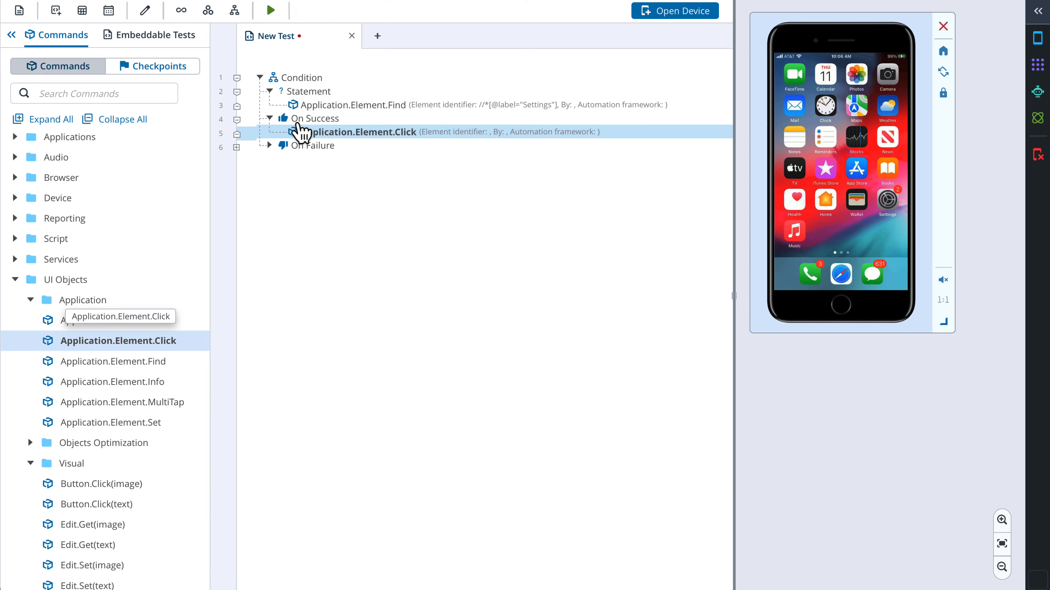
double_click(332, 133)
click(636, 227)
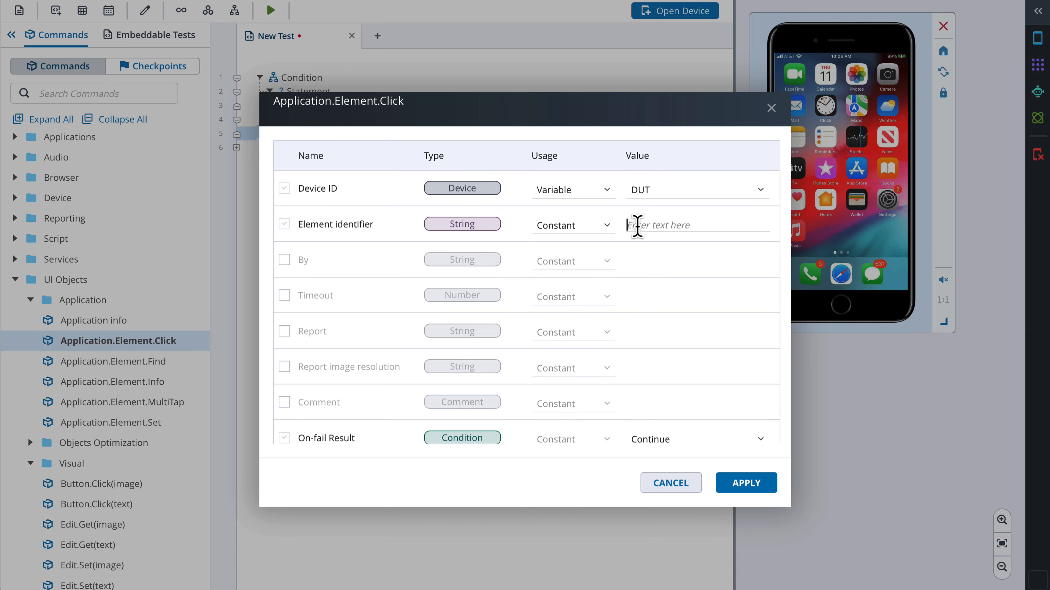
text(//*[@label="Settings"])
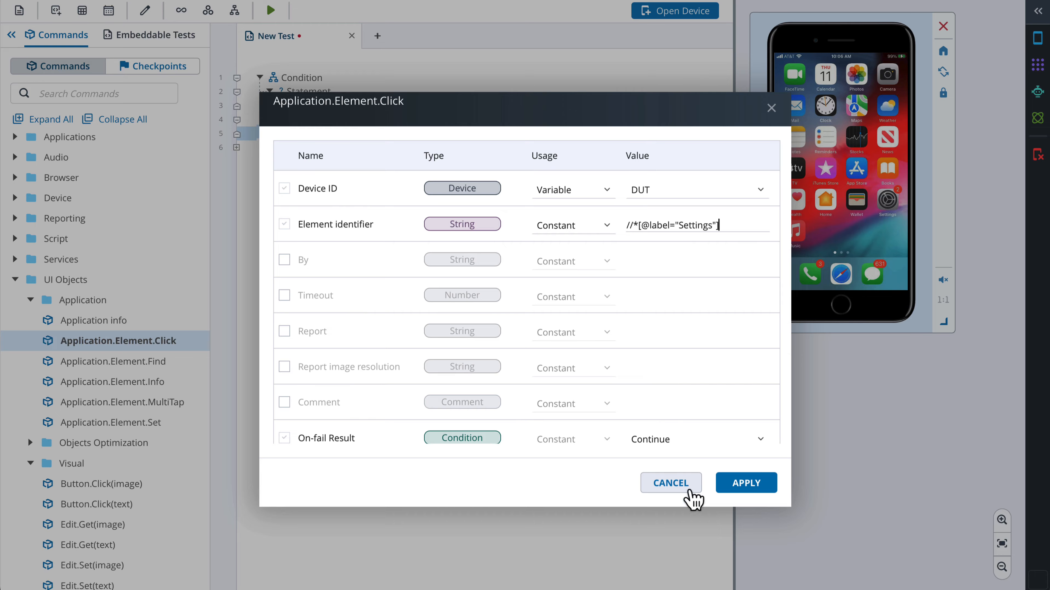
click(731, 490)
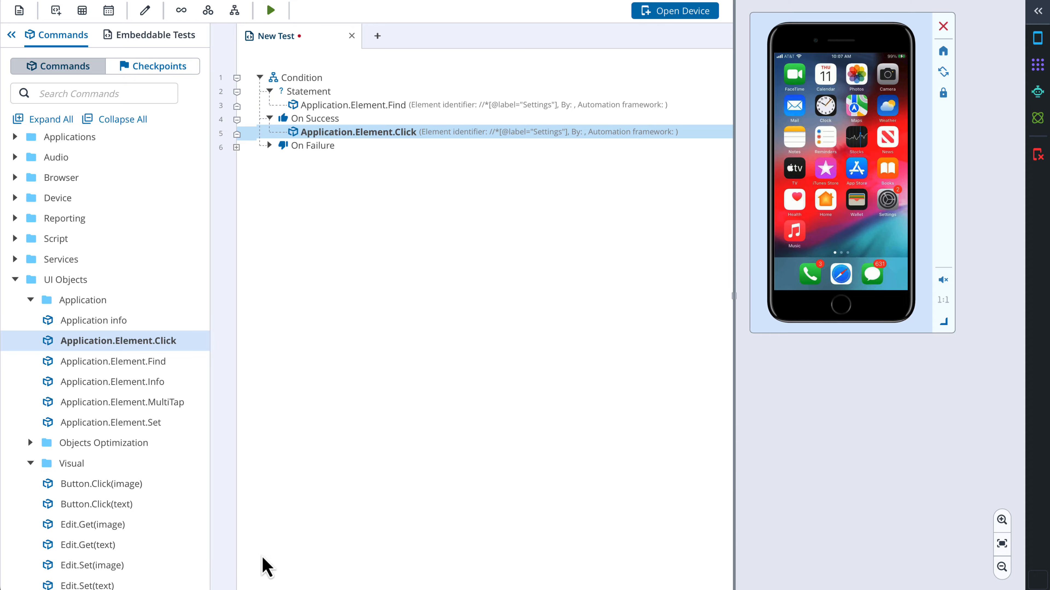
Add a Comment under On Failure with the text "Click was not performed"
scroll(58, 559, down, 5)
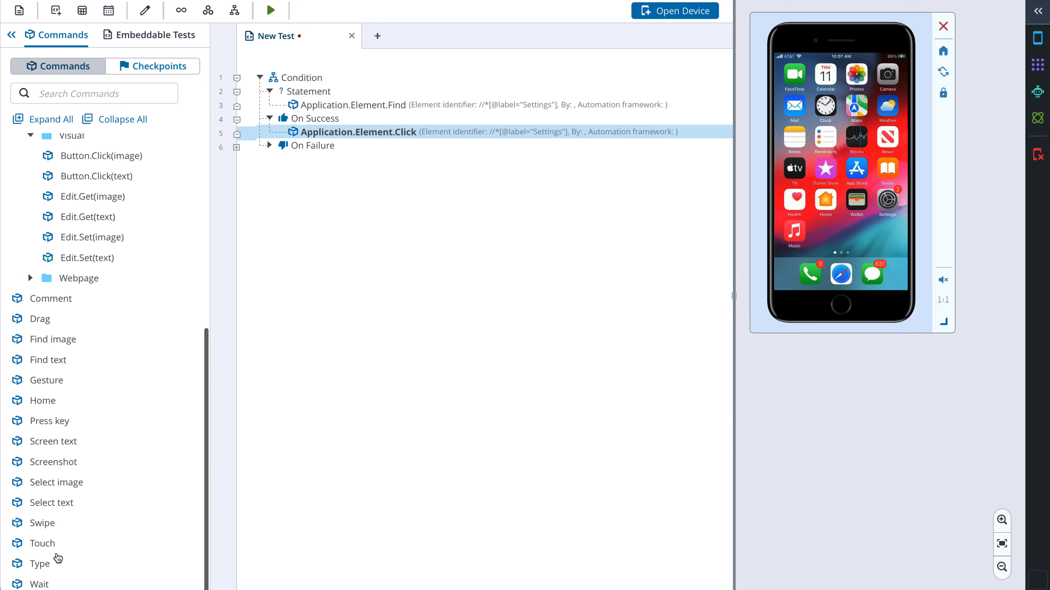
drag(58, 303, 357, 152)
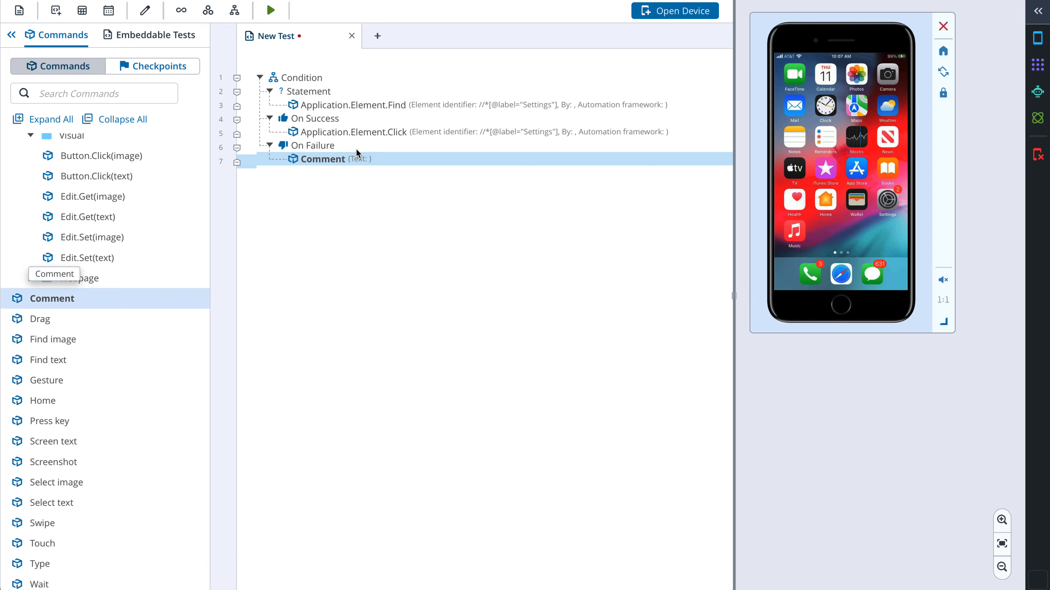
double_click(347, 161)
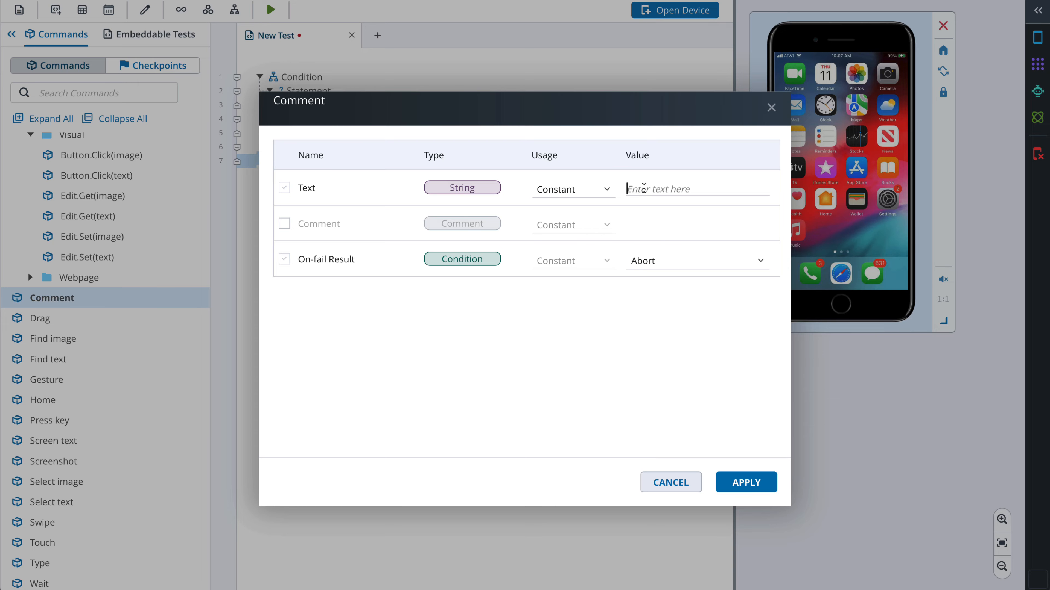
text(Click was not performed)
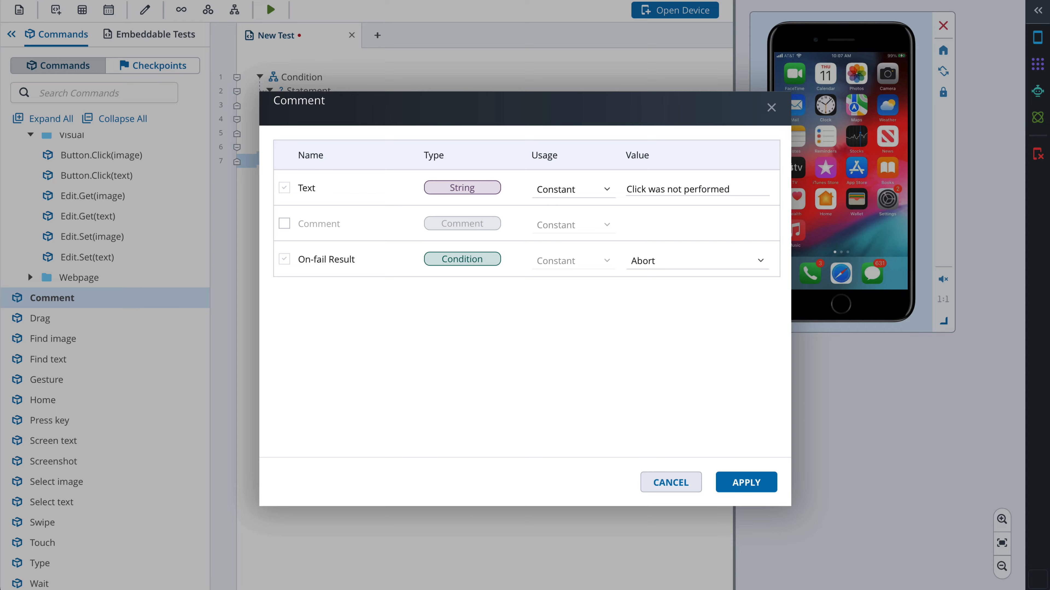
click(738, 482)
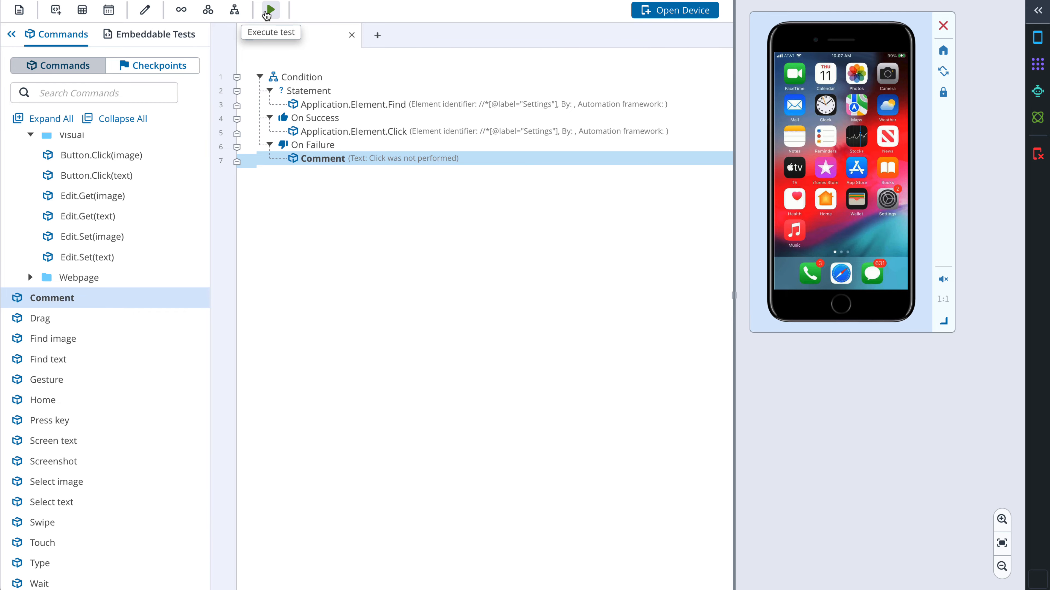
Execute the test twice on the iPhone-8 device
click(270, 13)
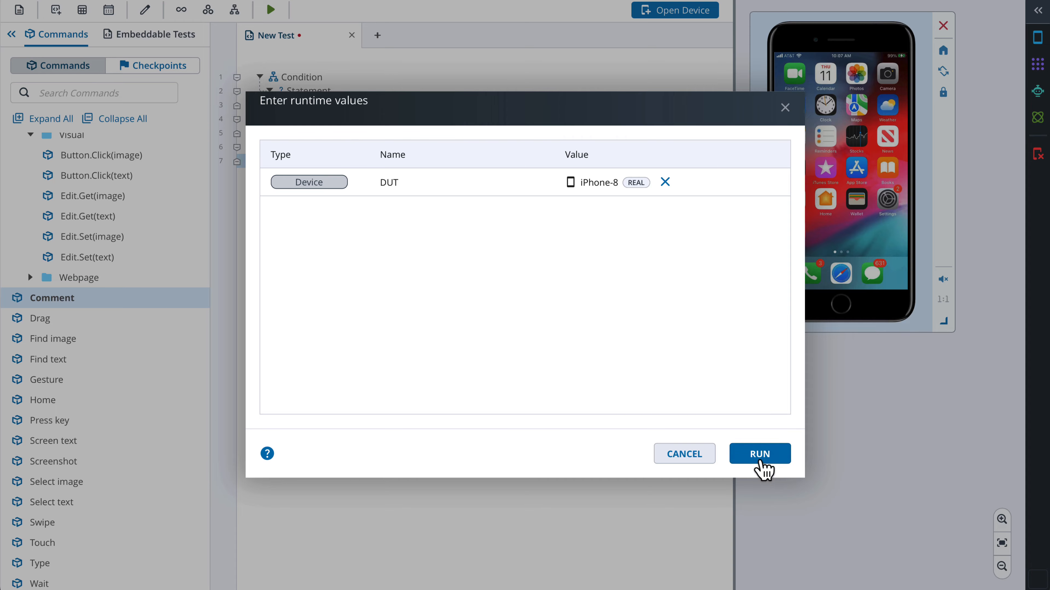
click(759, 455)
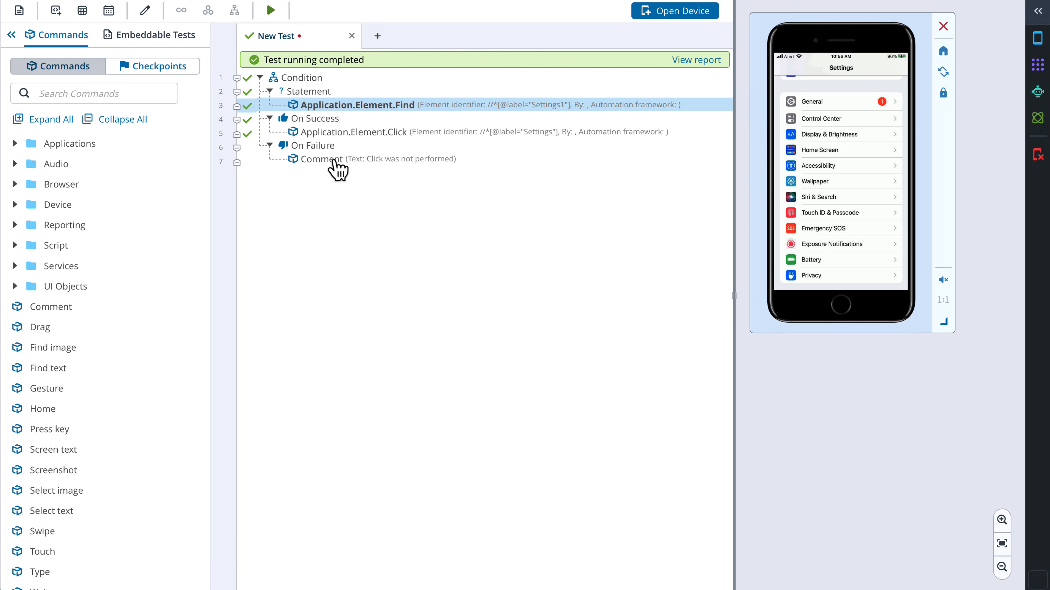
click(270, 11)
click(772, 455)
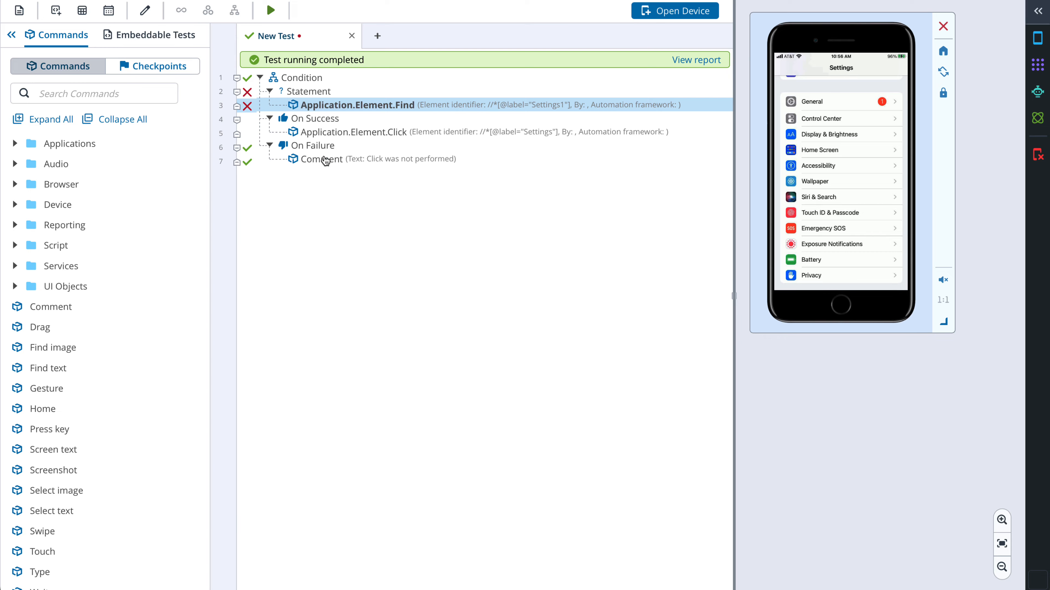
Open the test report and expand its test flow
click(699, 62)
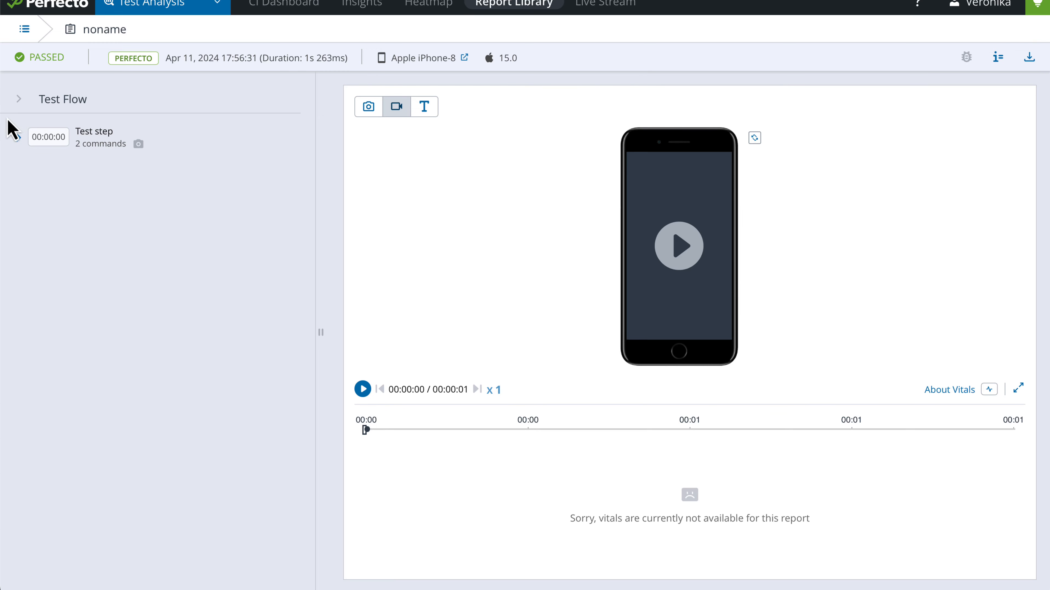
click(18, 139)
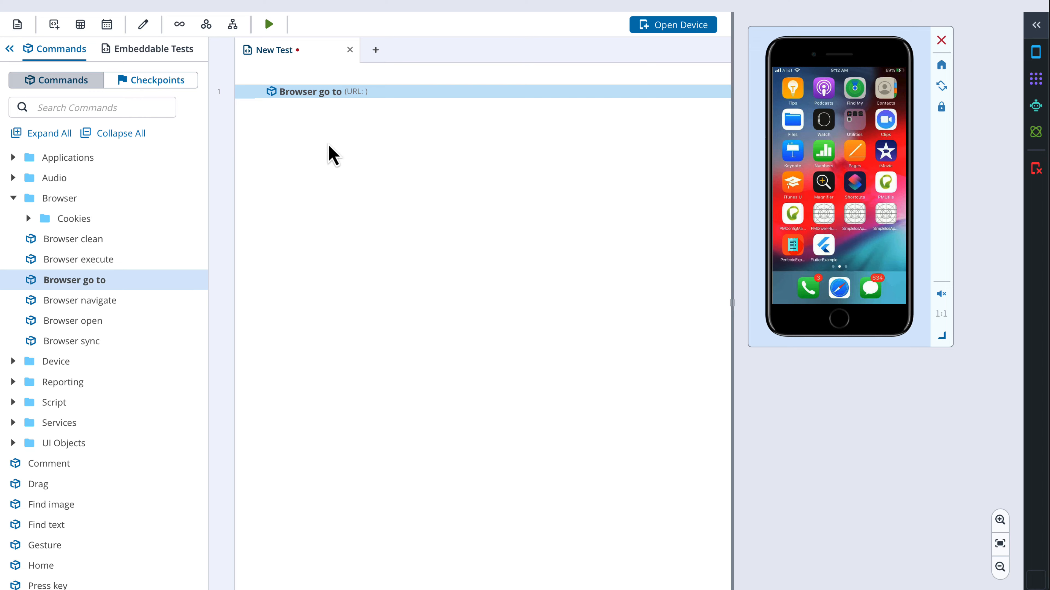
Create a new DataTable and name it Url example
click(79, 25)
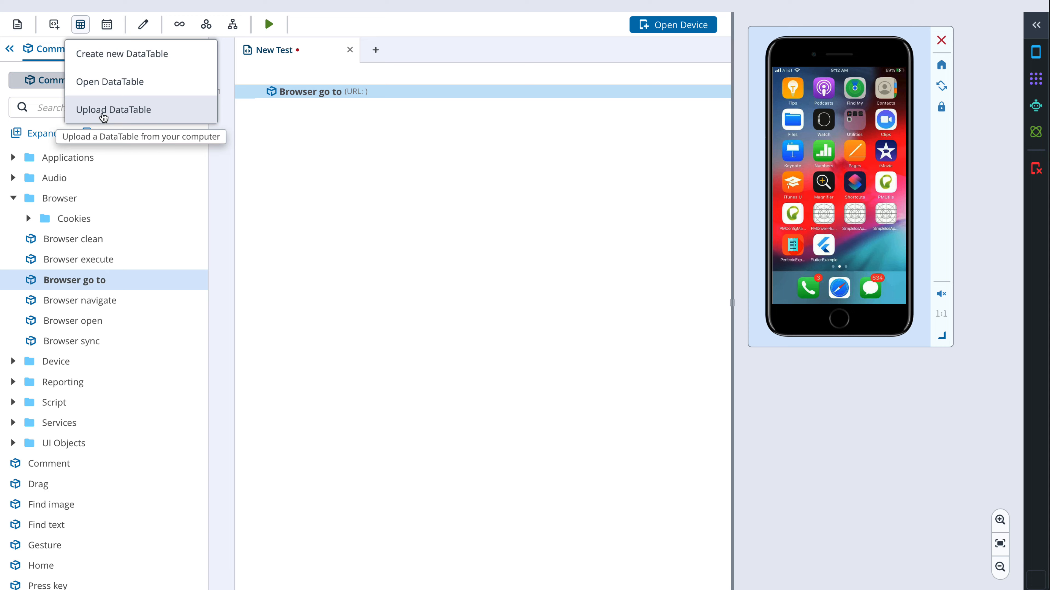
click(108, 55)
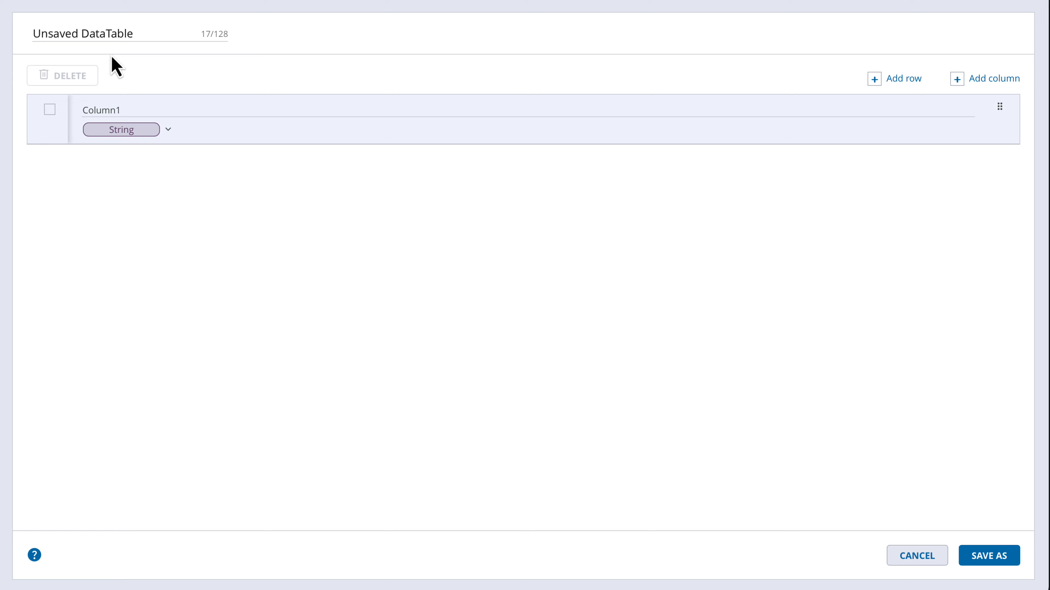
triple_click(103, 32)
text(Url example)
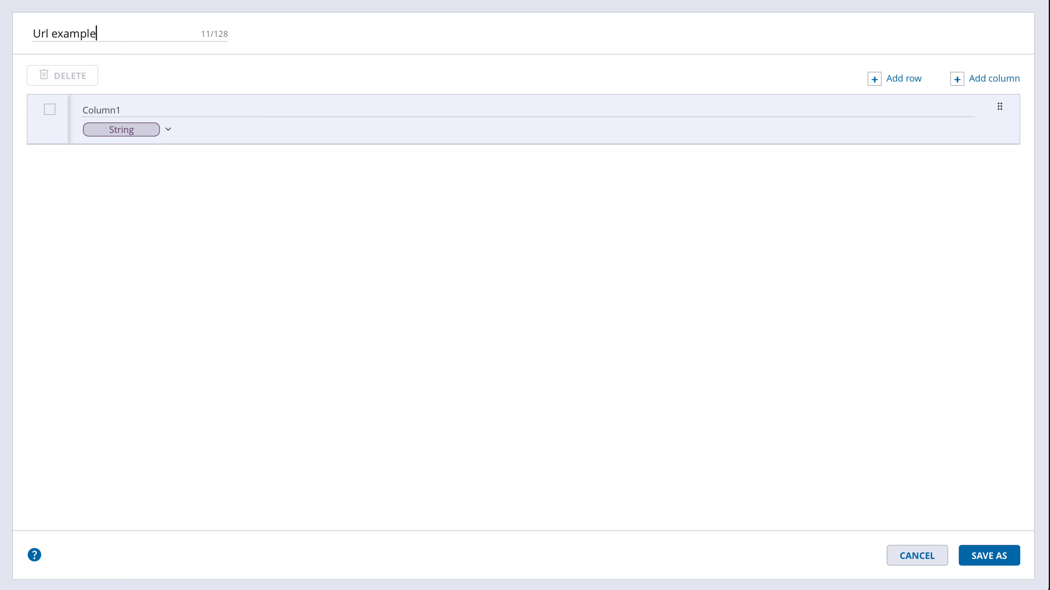
Rename the DataTable's column to urlValue, keeping its type as String
drag(132, 110, 60, 110)
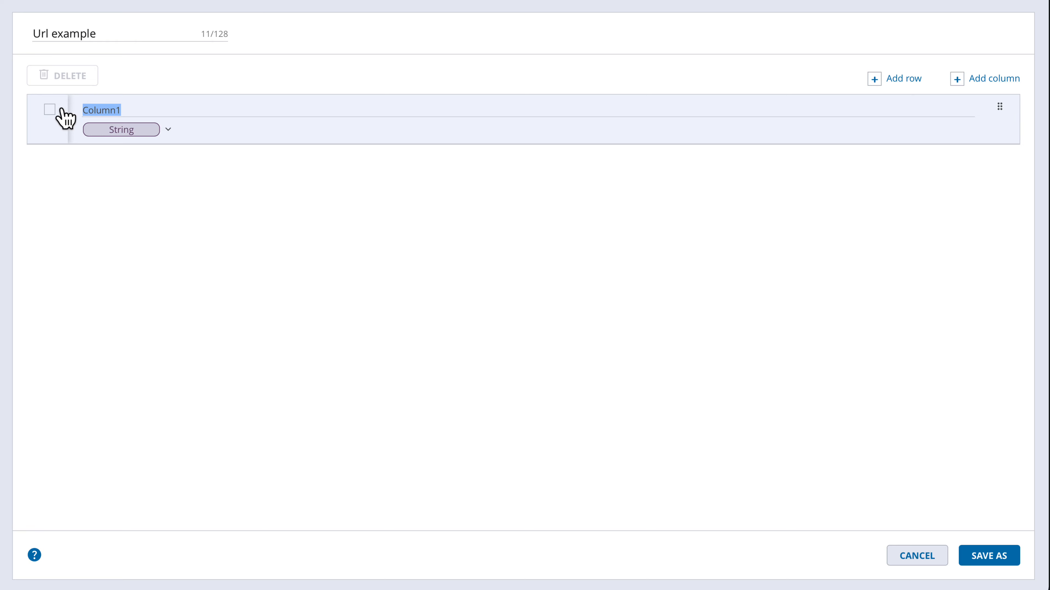
text(urlValue)
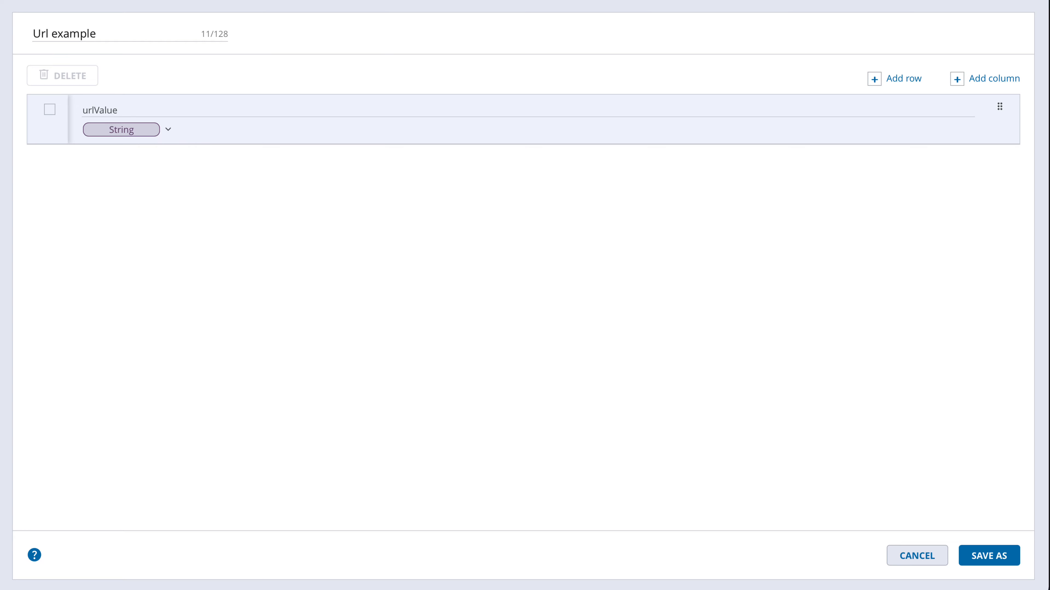
click(168, 130)
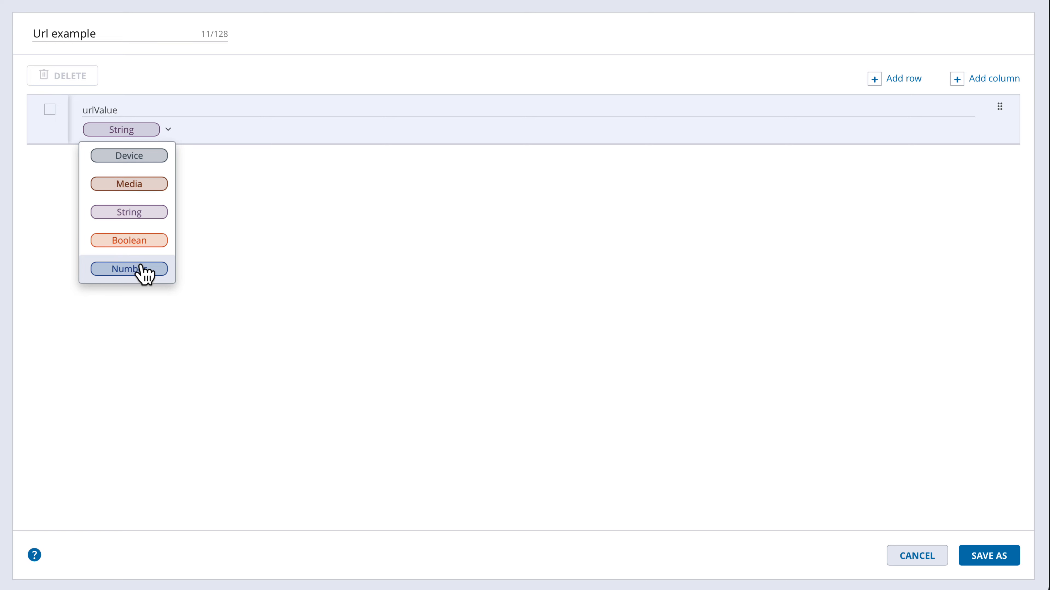
click(147, 217)
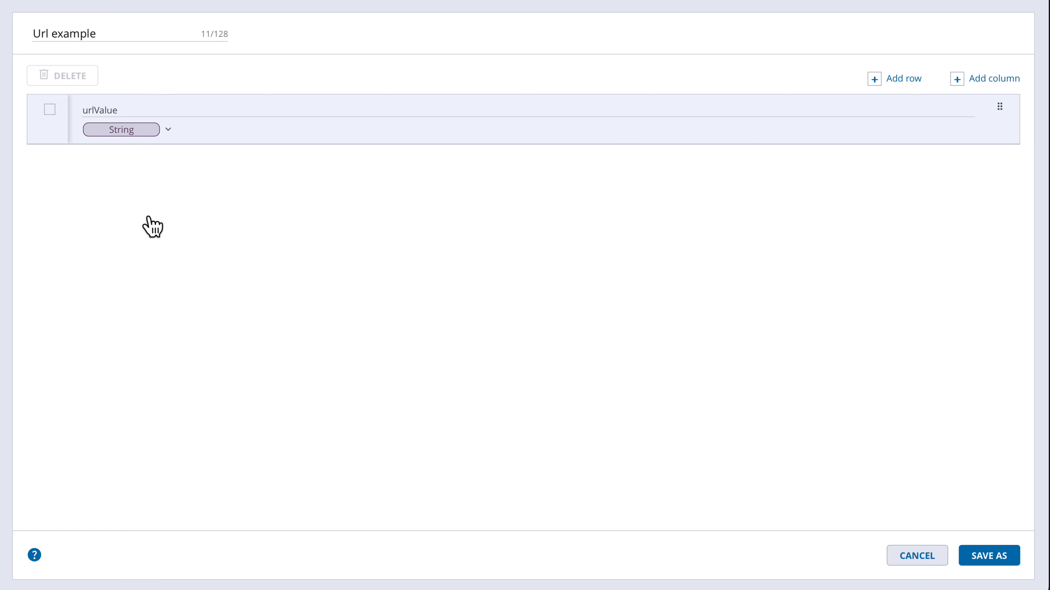
click(908, 82)
click(908, 82)
click(908, 82)
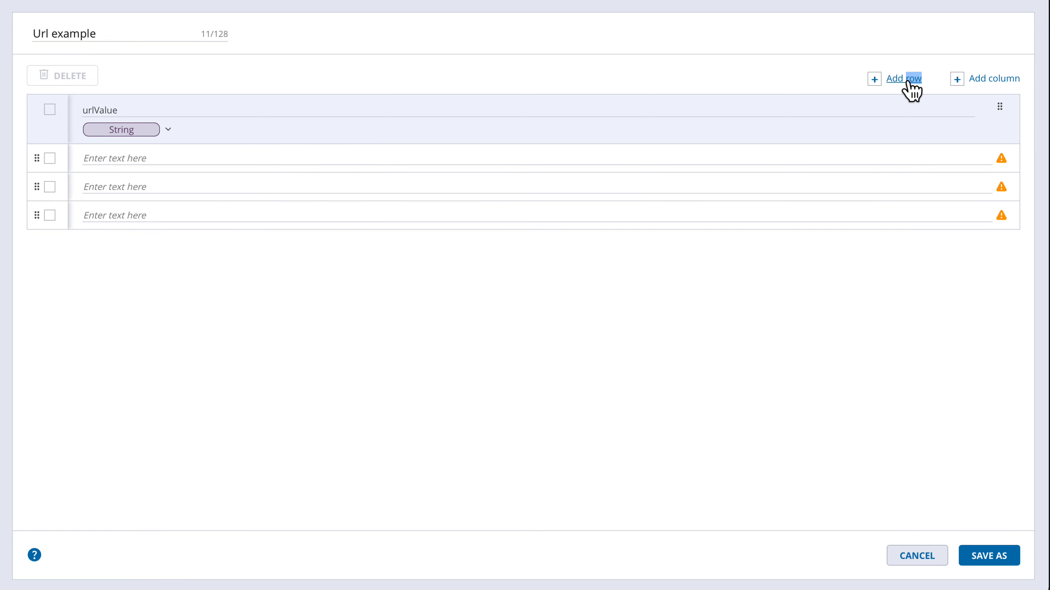
click(86, 158)
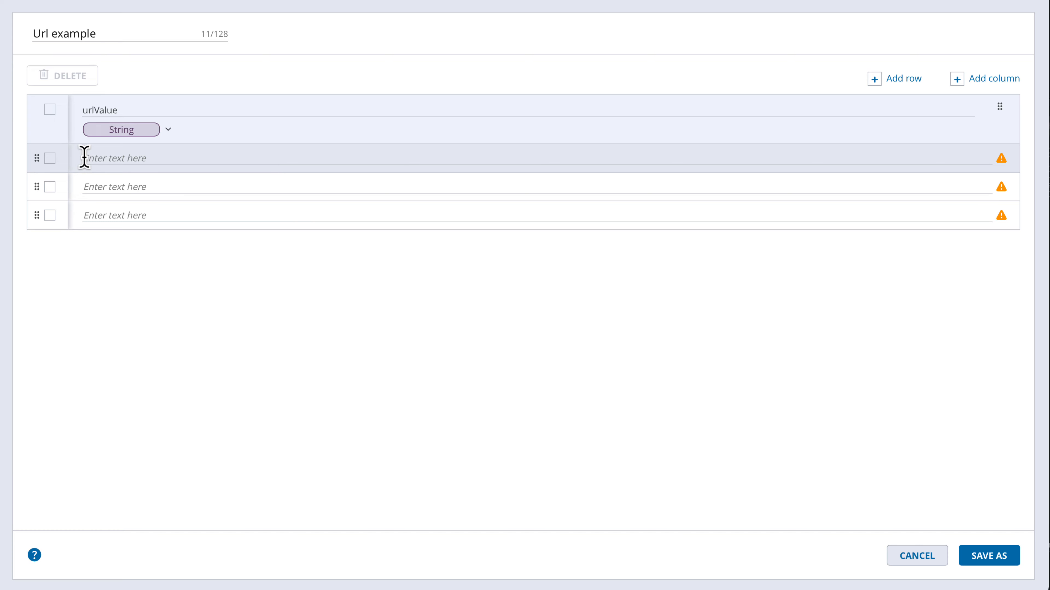
text(https://www.perfecto.io)
click(88, 186)
text(https://www.perforce.com)
click(85, 215)
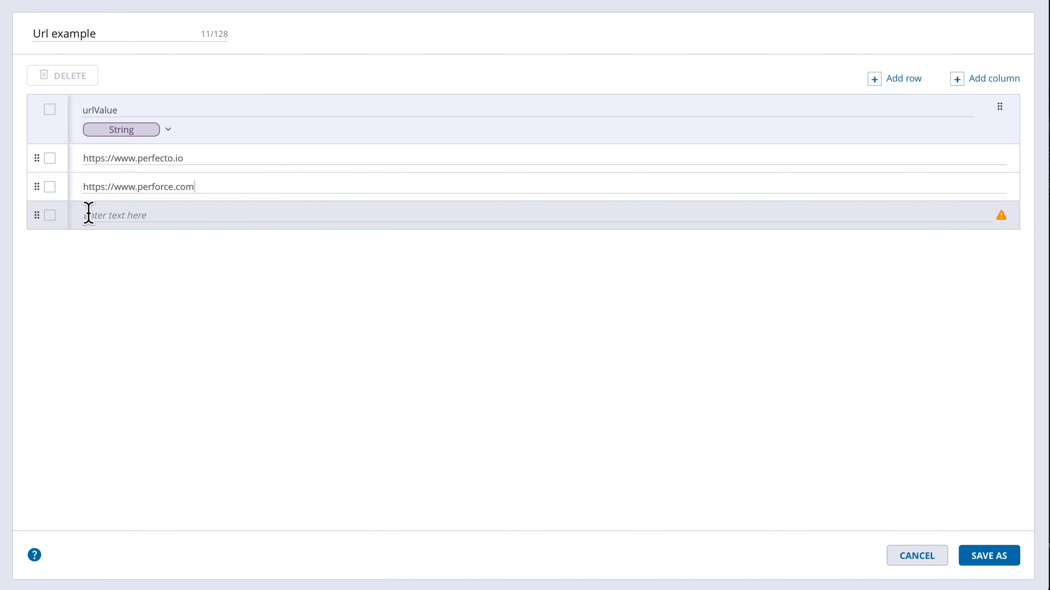
text(https://www.blazemeter.com)
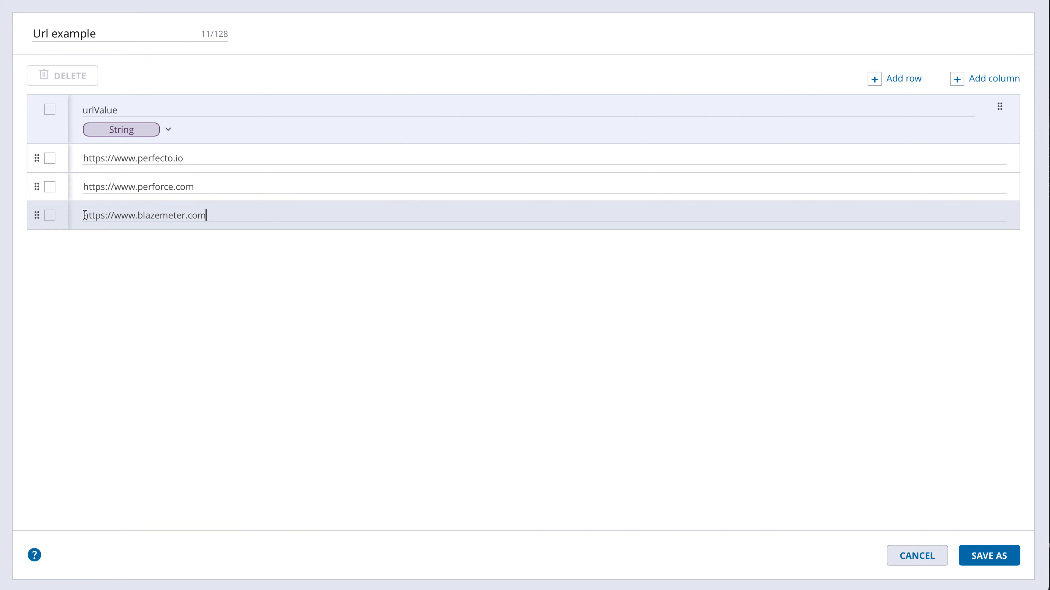
Save the DataTable into the My DataTables folder
click(982, 563)
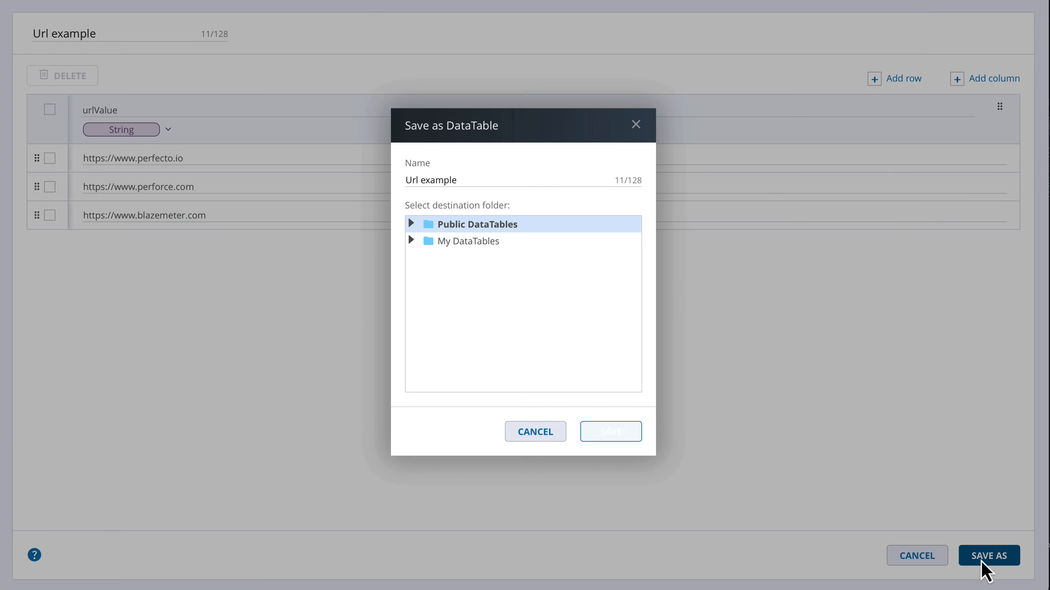
click(466, 243)
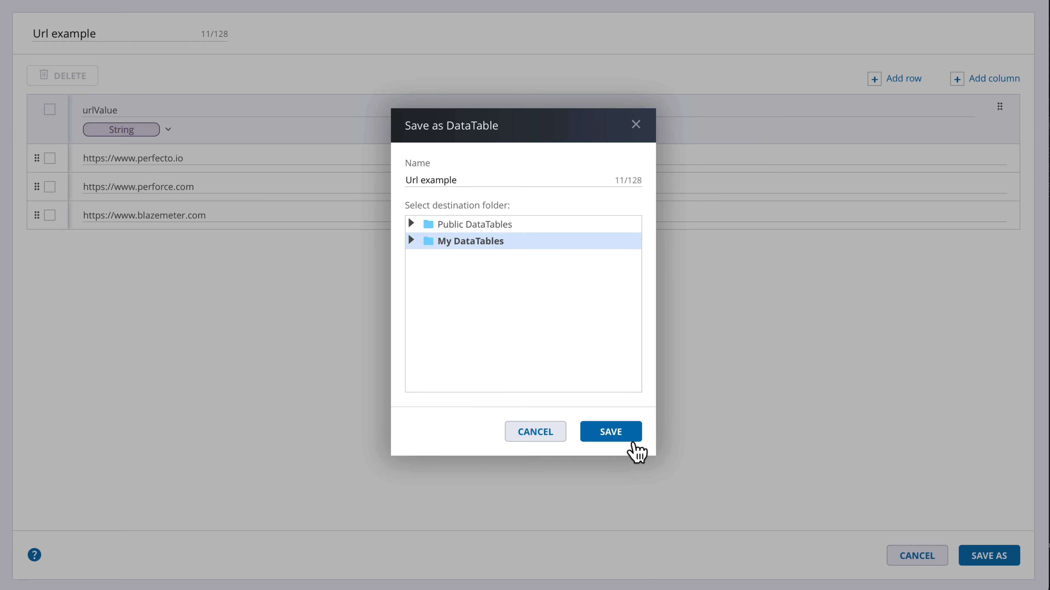
click(621, 437)
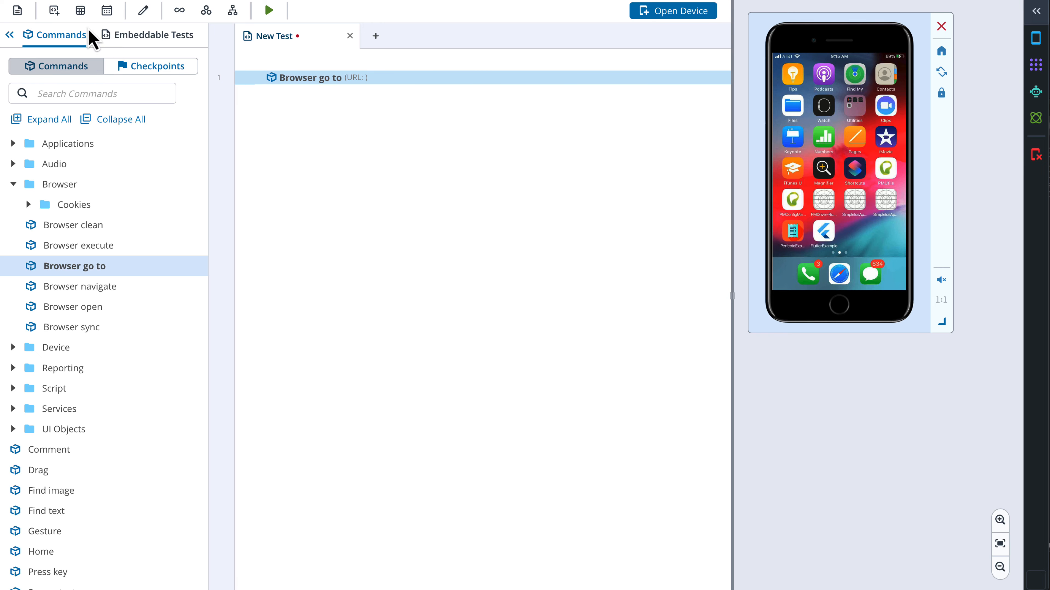
Add a new test variable named urls with type DataTable
click(53, 14)
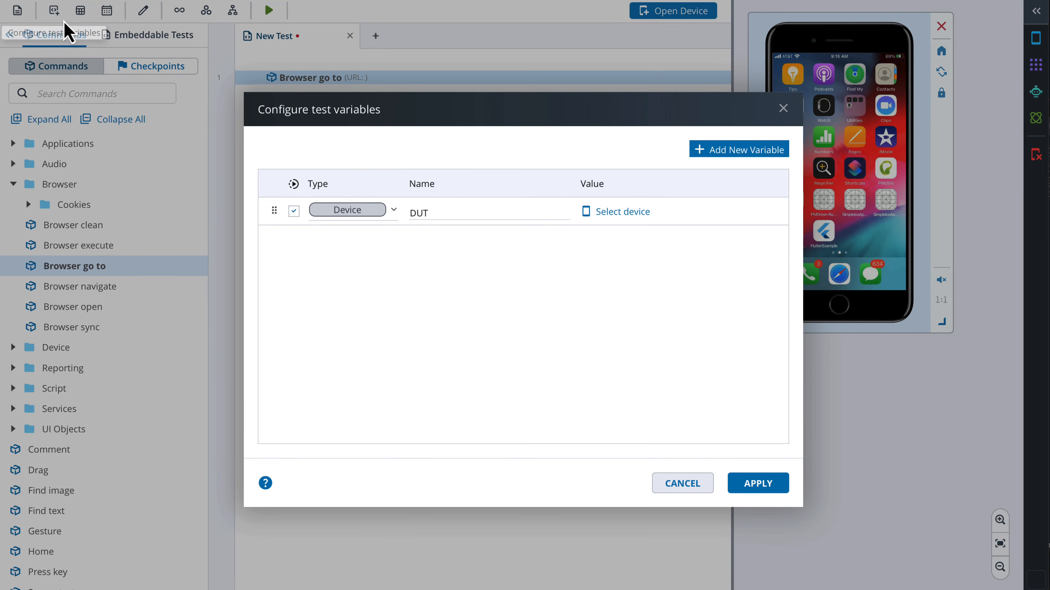
click(751, 156)
drag(452, 239, 405, 248)
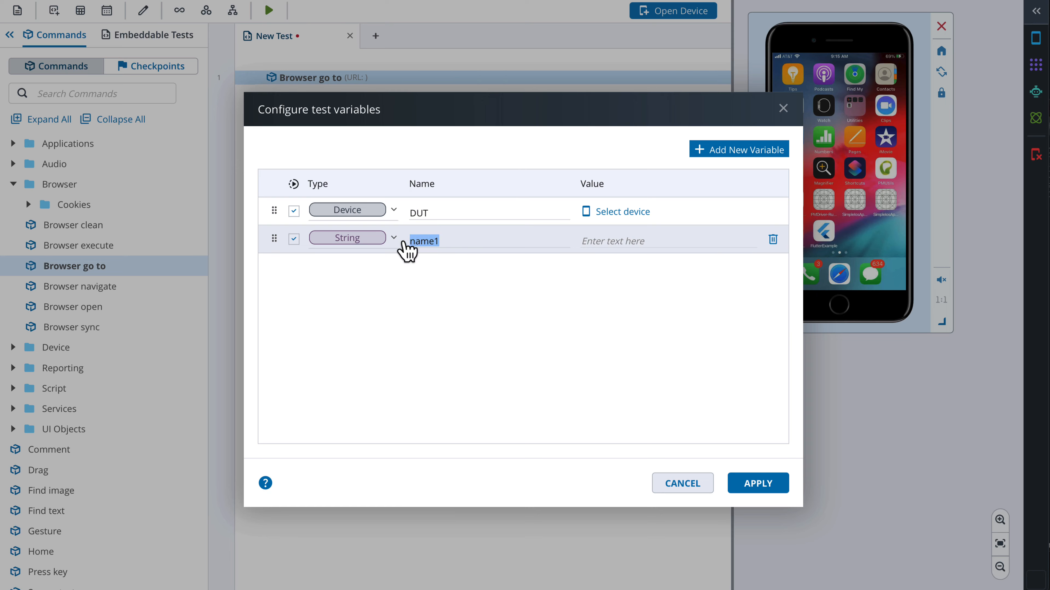
text(urls)
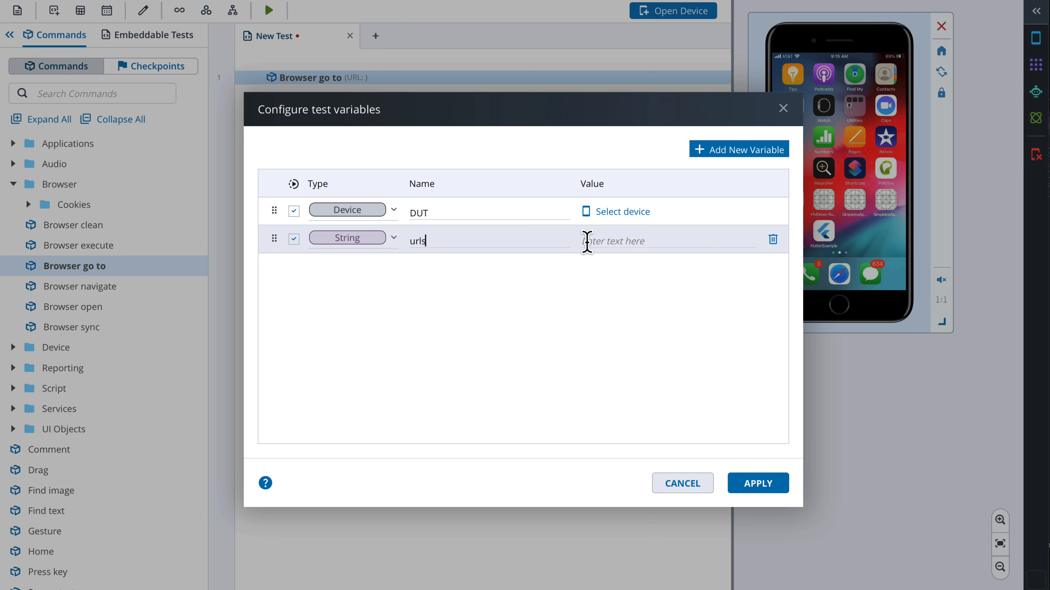
click(393, 239)
click(362, 293)
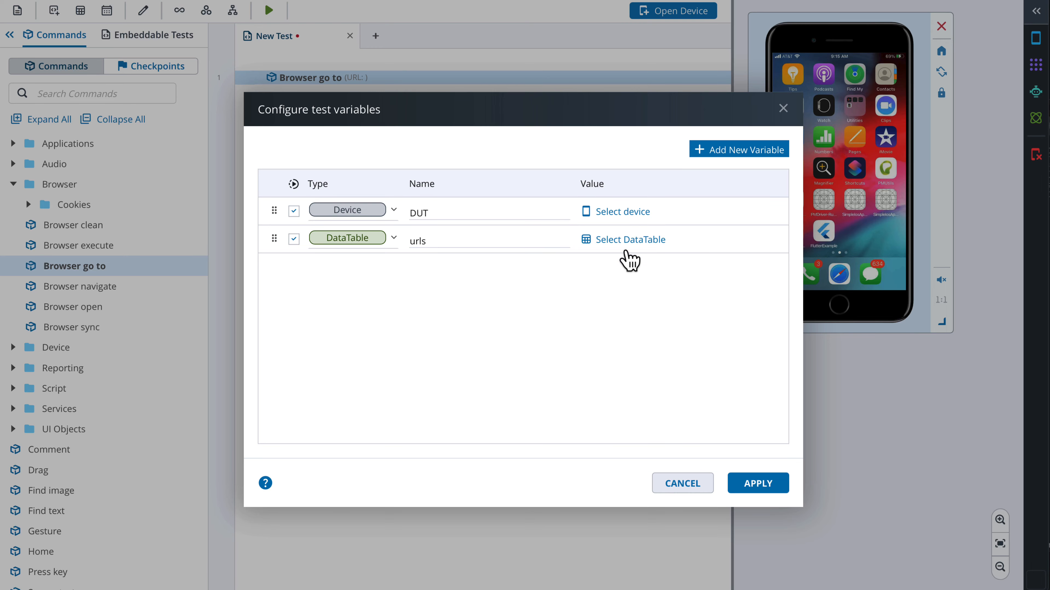
Load the Url example DataTable from My DataTables as the urls variable's value and apply the variables
click(623, 244)
click(412, 211)
click(465, 230)
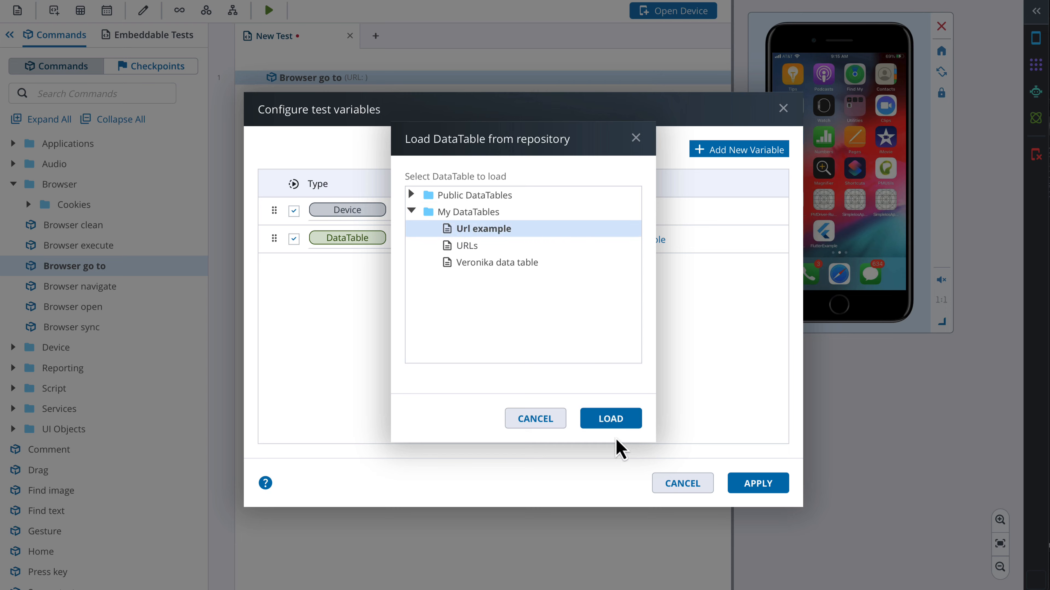
click(615, 422)
click(751, 488)
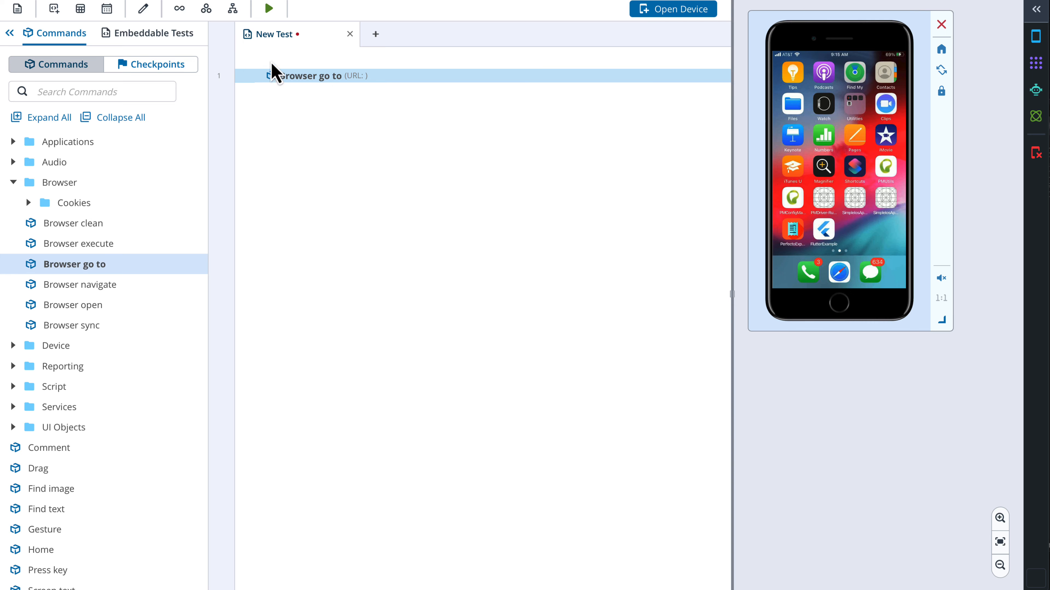
Wrap the Browser go to command in a loop and configure the loop to iterate over the urls DataTable
click(181, 12)
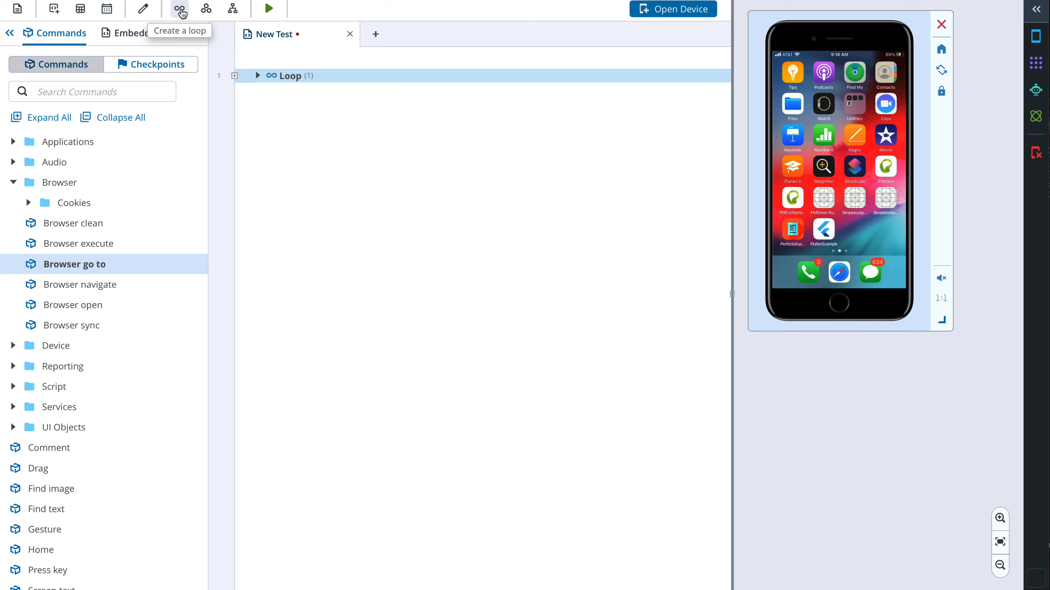
click(258, 76)
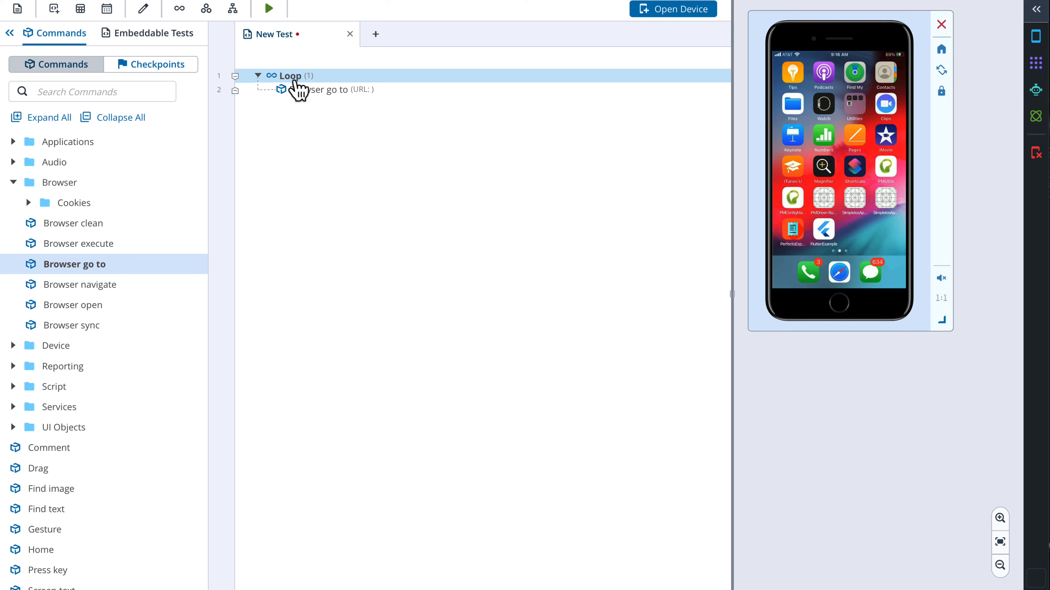
double_click(297, 76)
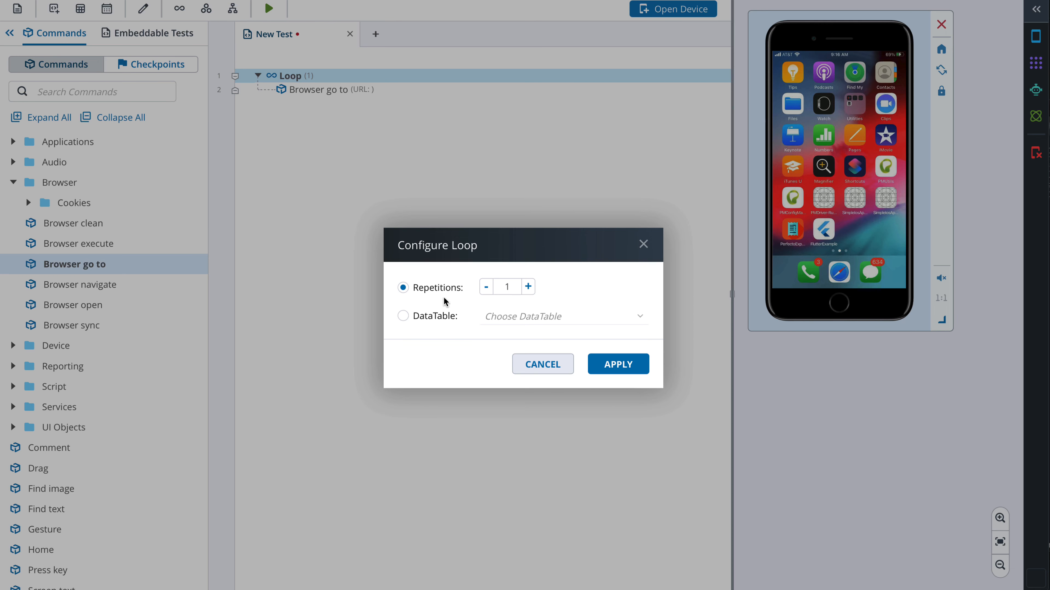
click(404, 317)
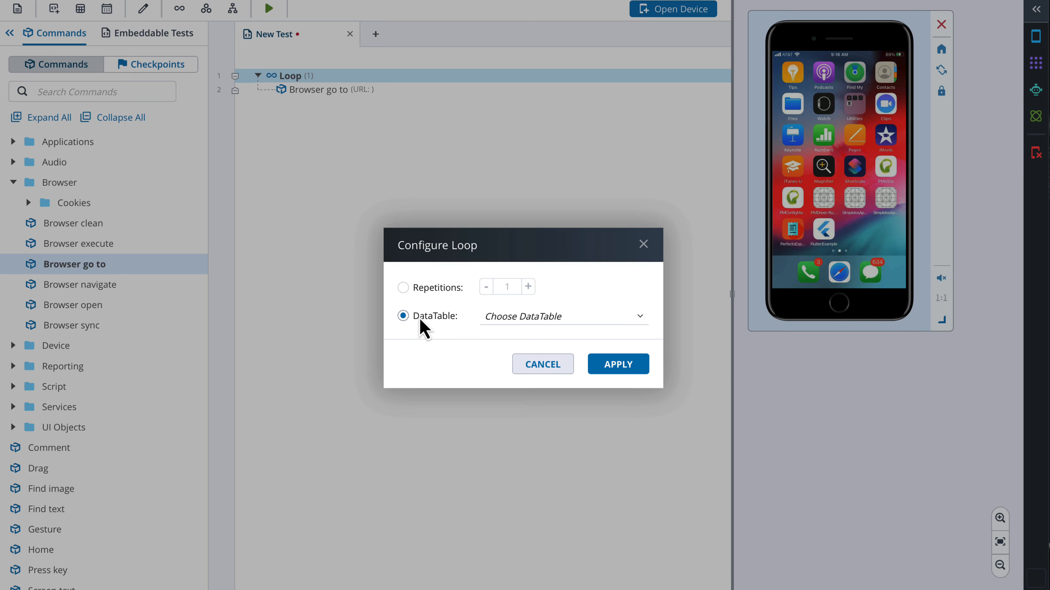
click(506, 319)
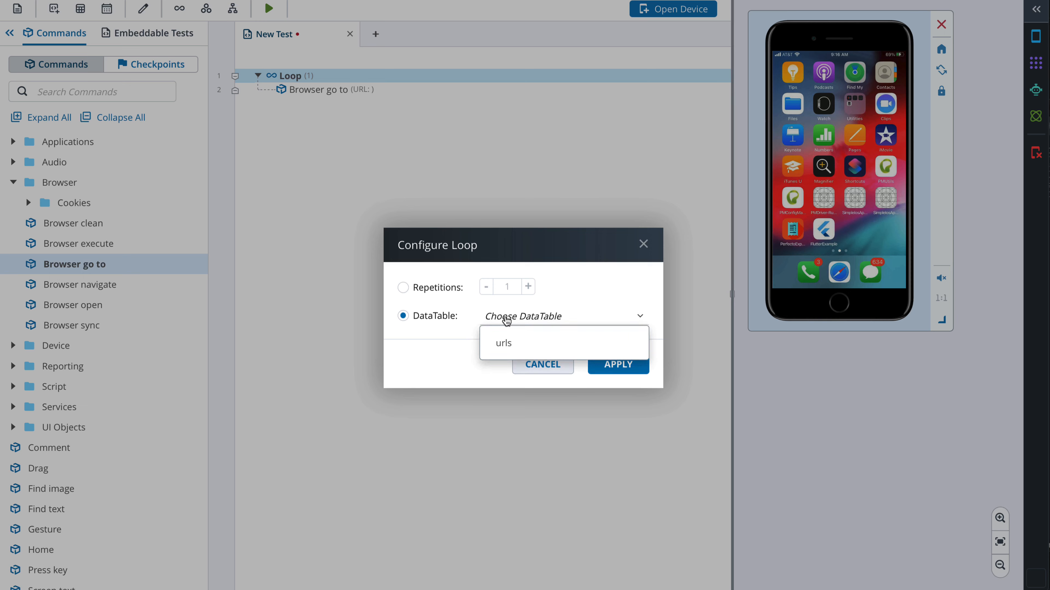
click(509, 346)
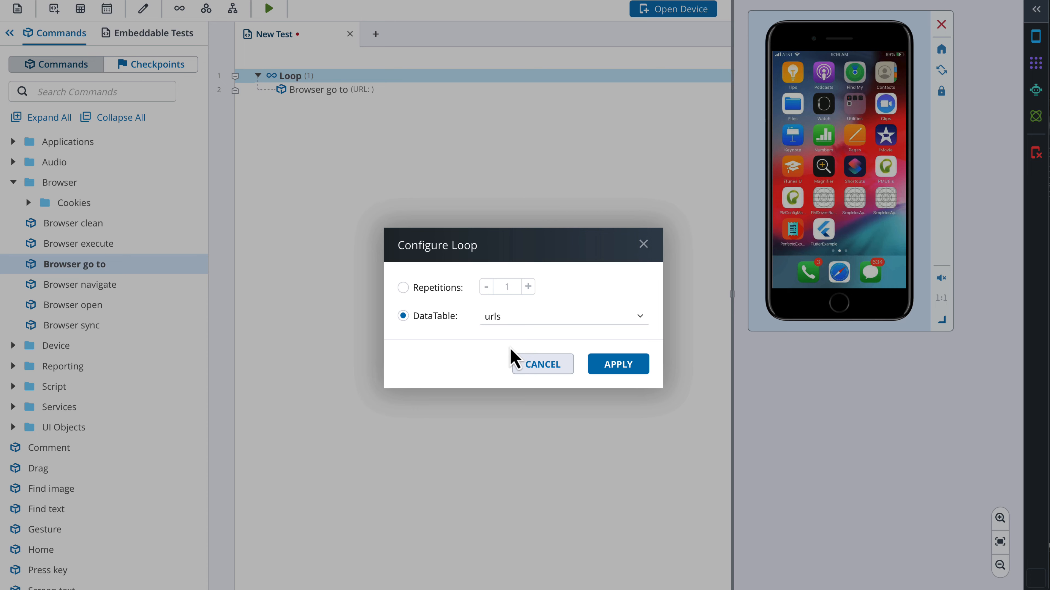
click(613, 371)
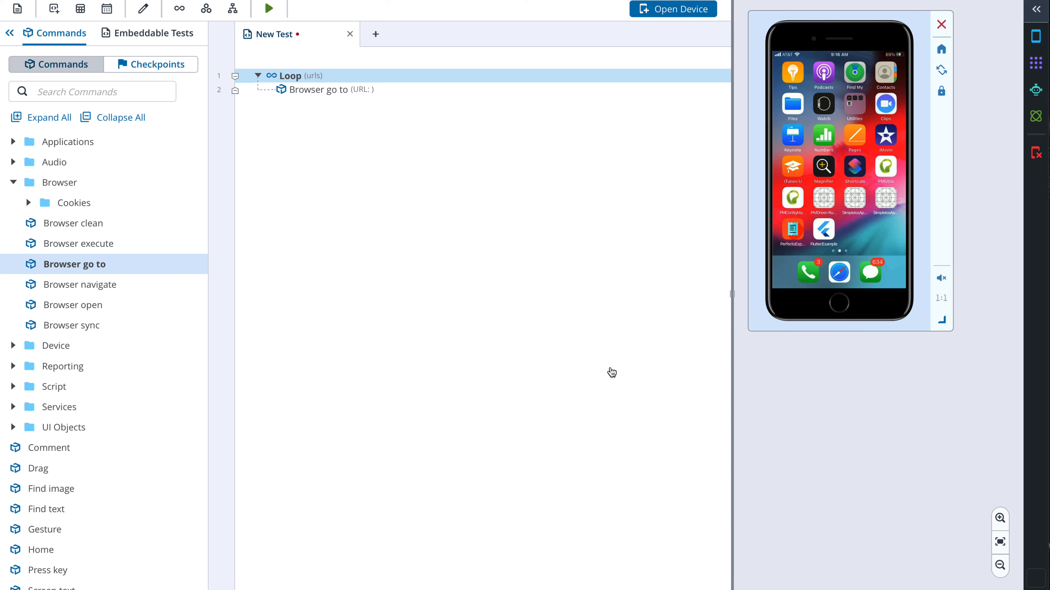
Set the Browser go to URL parameter to use the DataTable urls, column urlValue
double_click(318, 92)
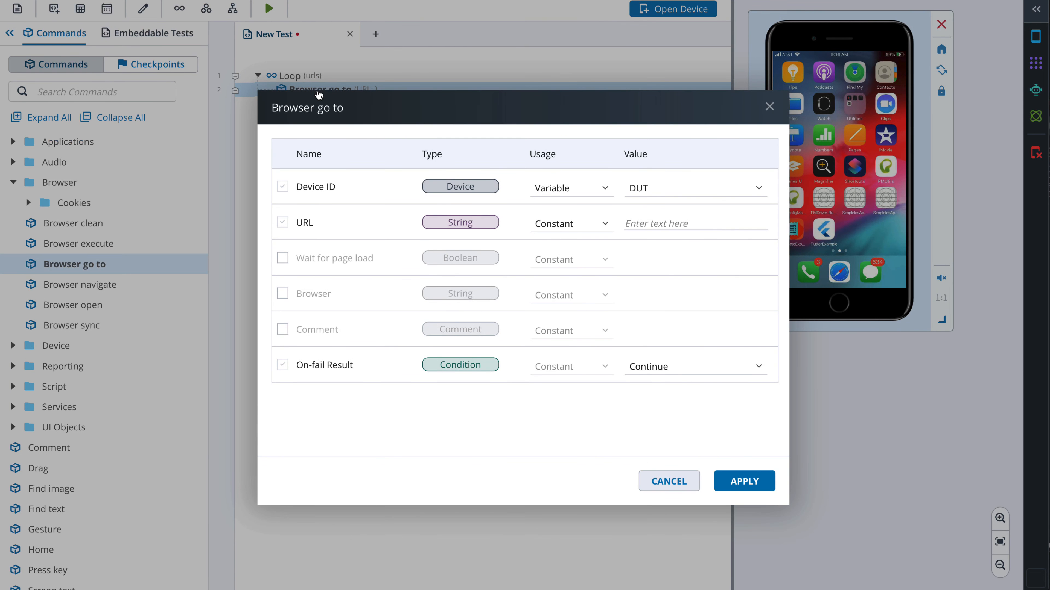
click(606, 230)
click(573, 326)
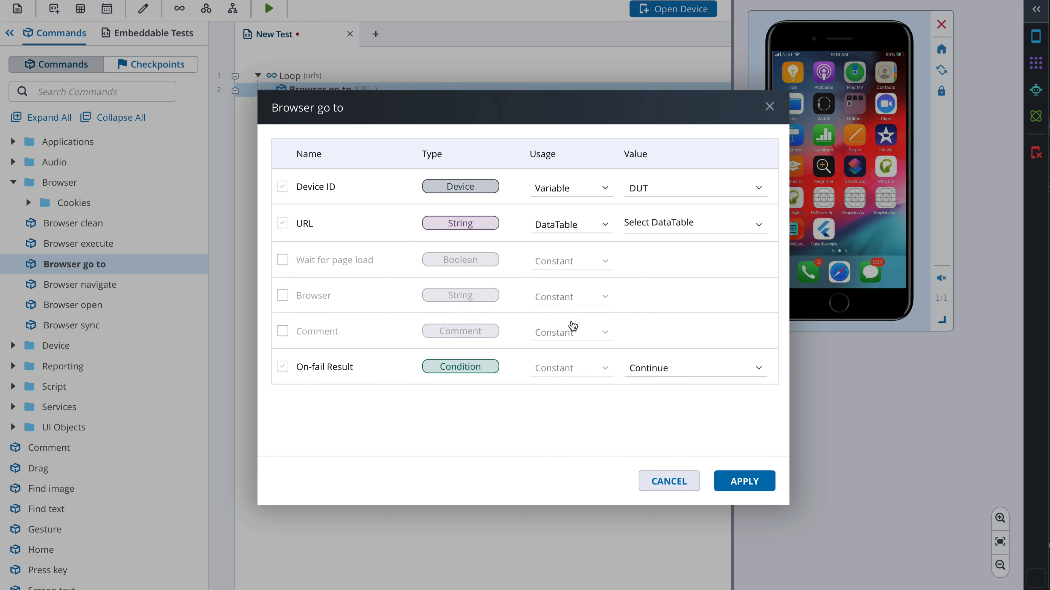
click(694, 227)
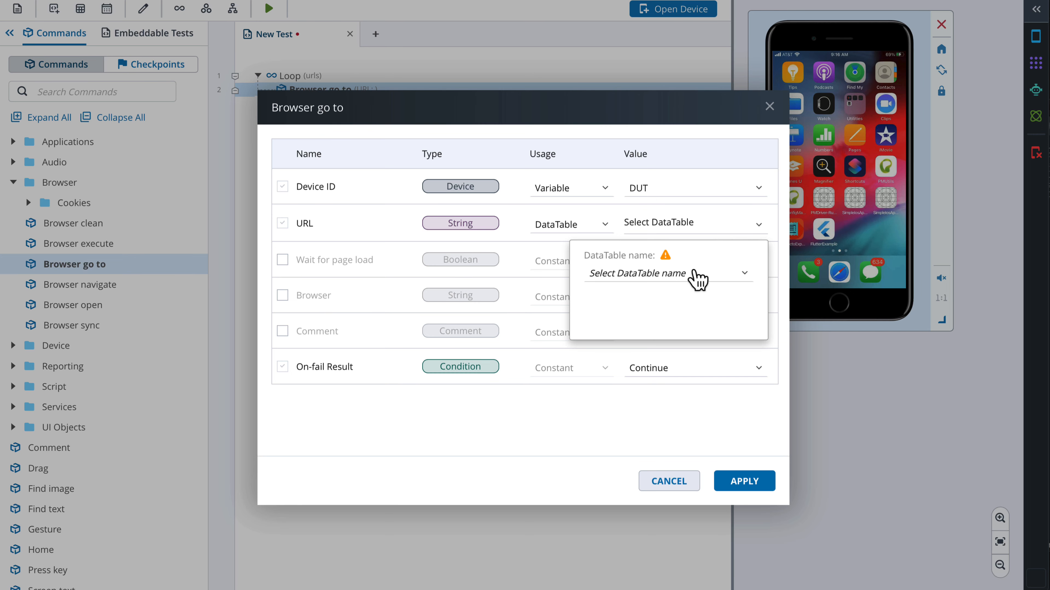
click(698, 278)
click(626, 335)
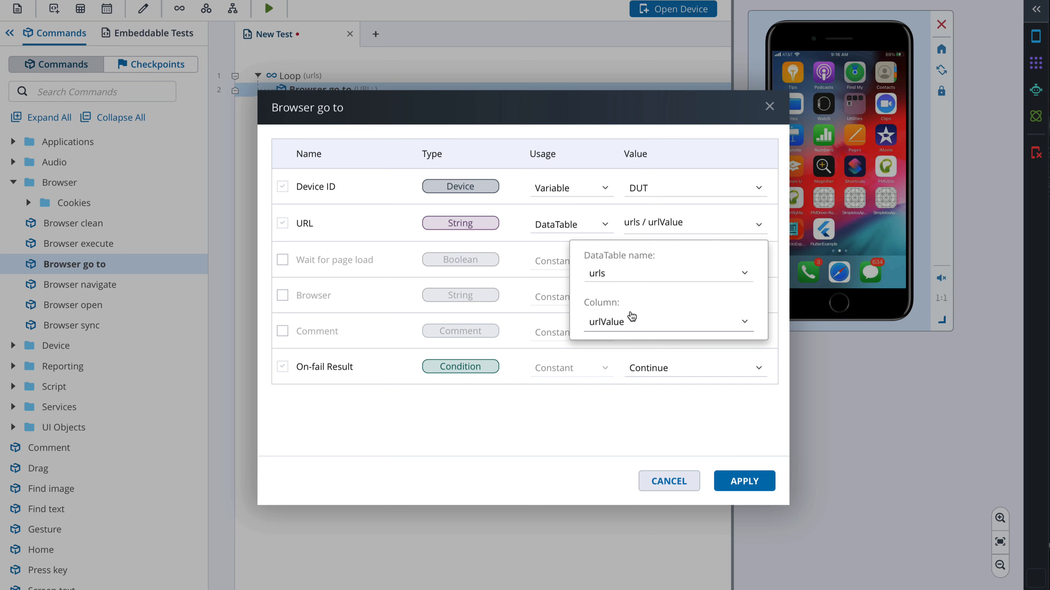
click(691, 226)
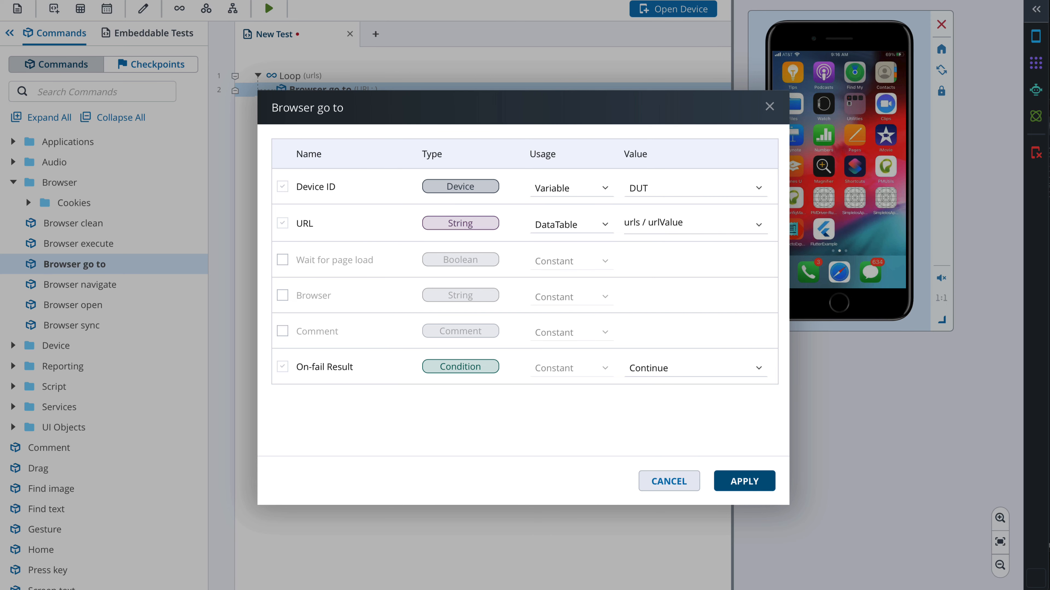
click(744, 484)
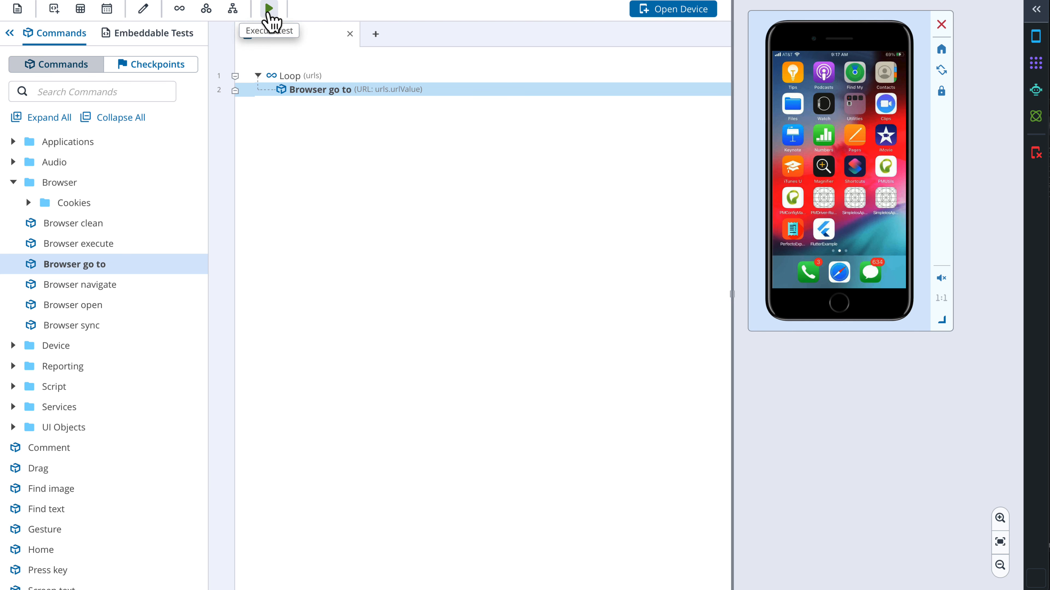
Execute the test with device iPhone-8 and the Url example DataTable as runtime values
click(268, 9)
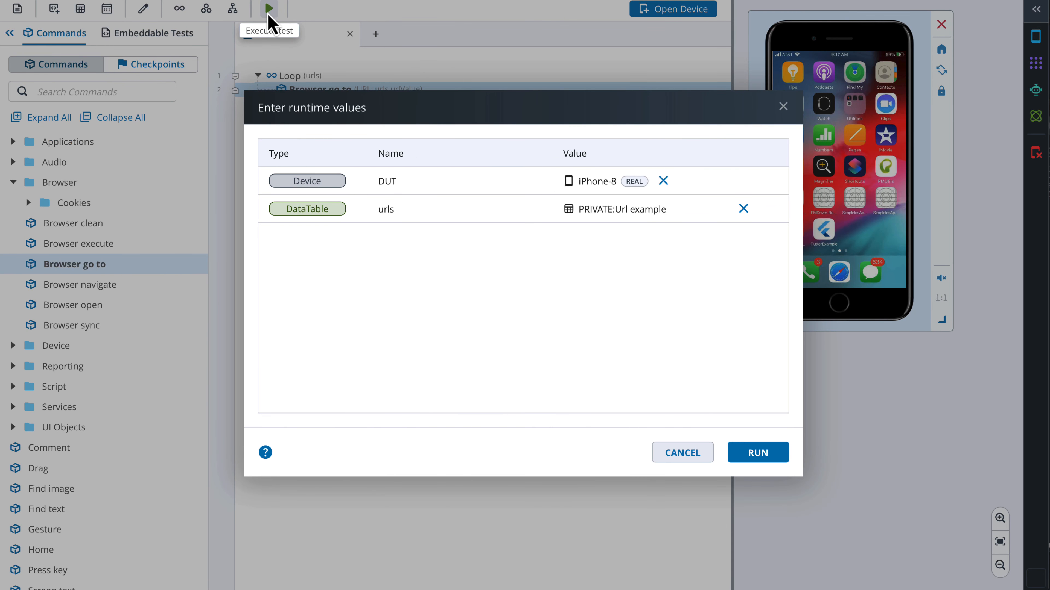
click(758, 454)
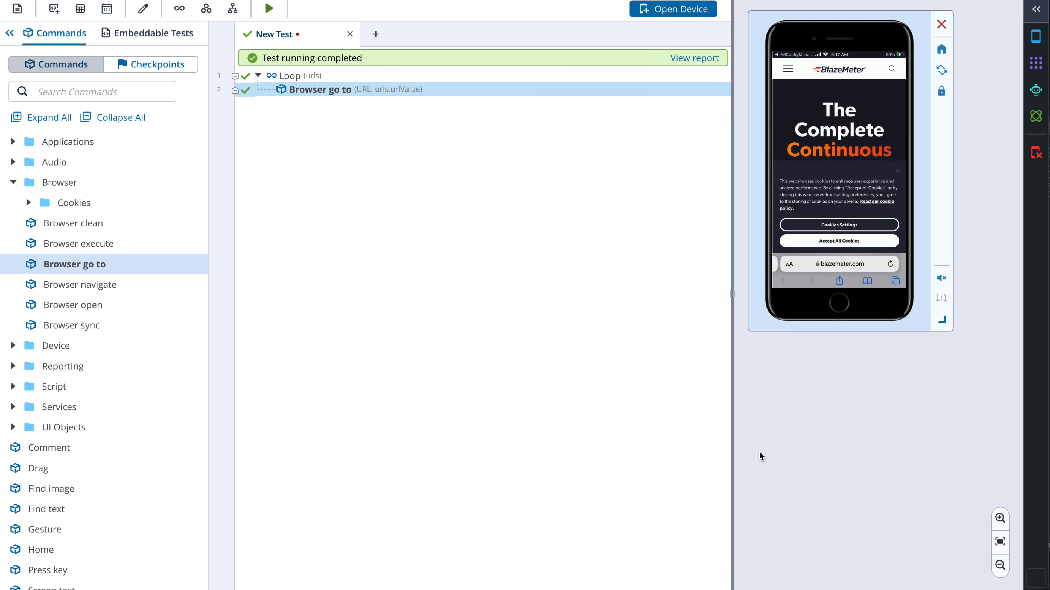
Open the test report and expand the test step to inspect the URL of each Browser go to command
click(696, 59)
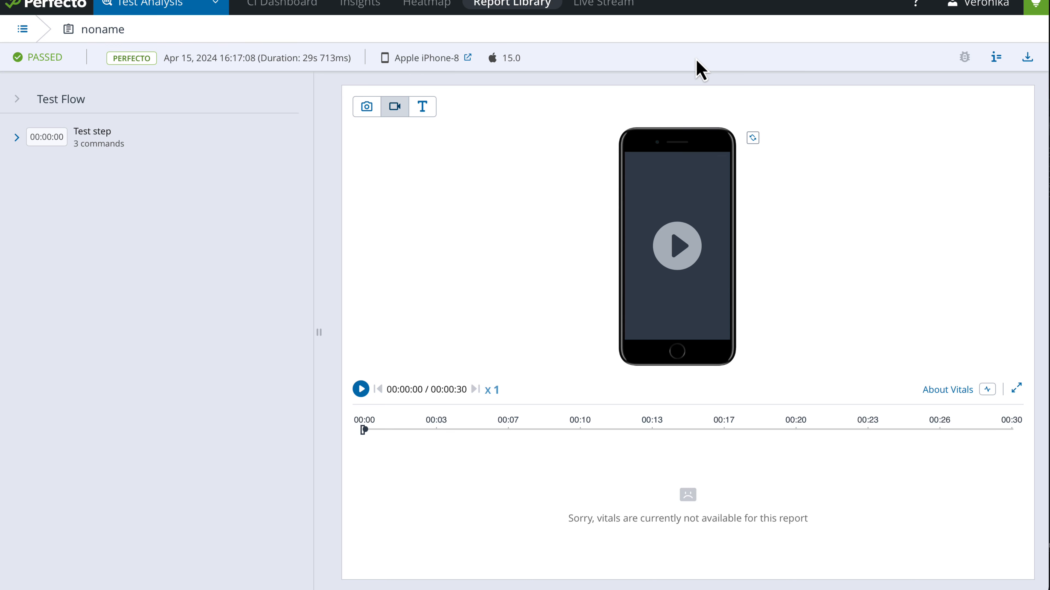
click(17, 138)
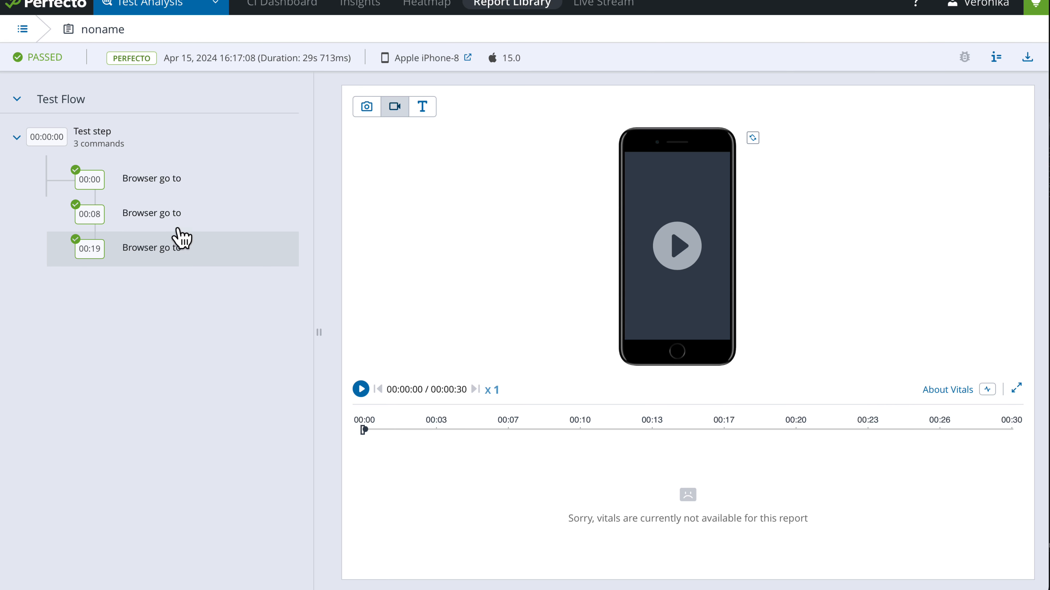
click(175, 184)
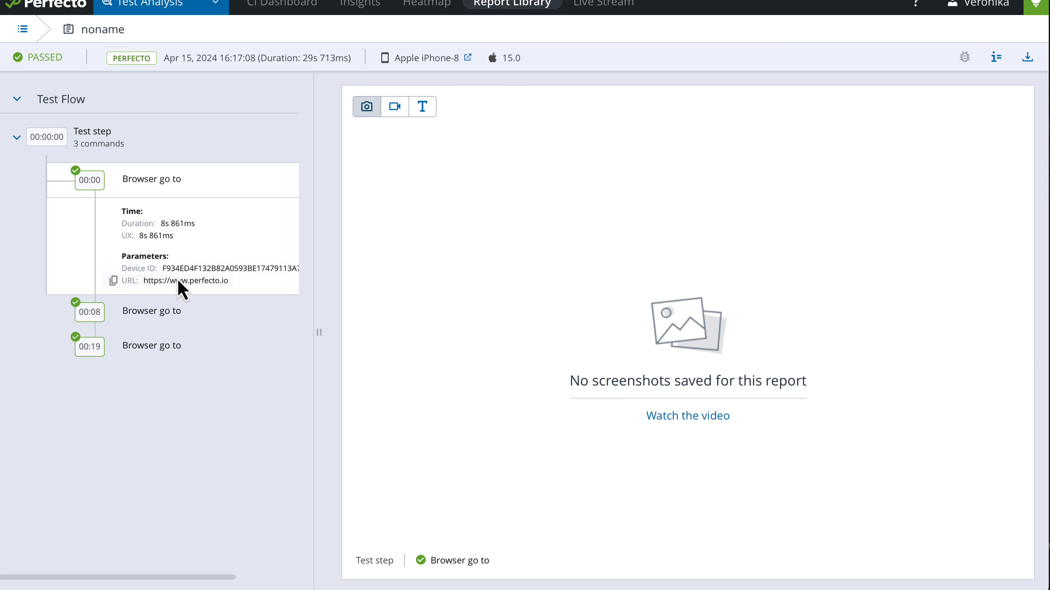
click(185, 311)
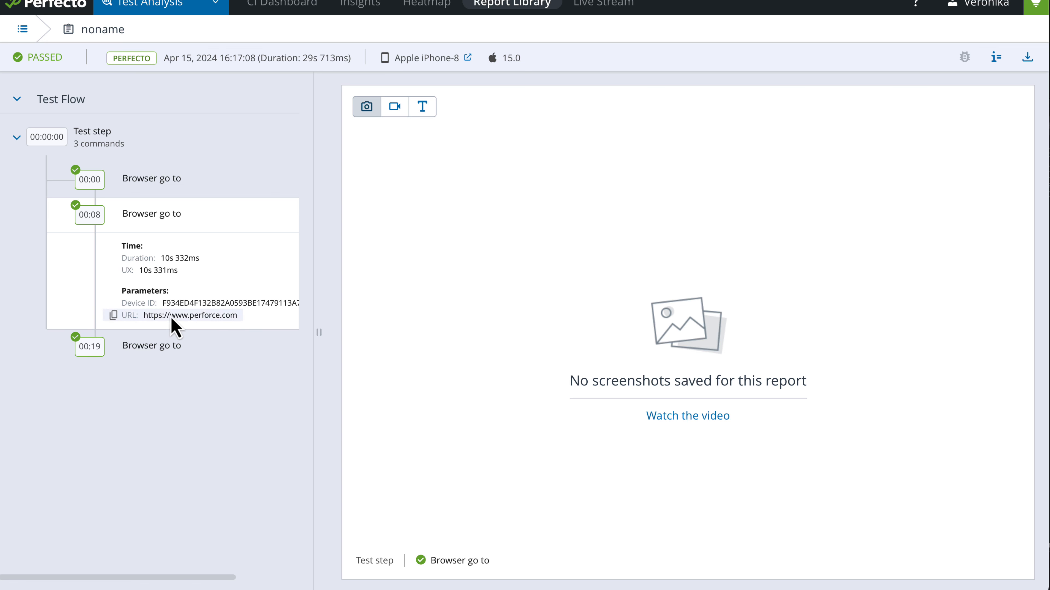
click(164, 352)
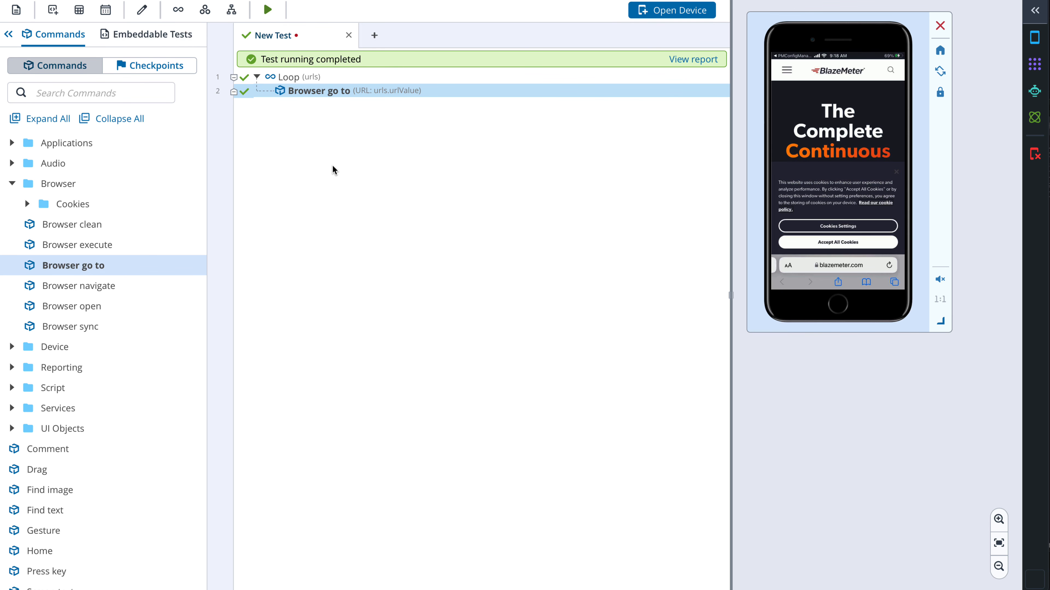
click(78, 11)
click(97, 68)
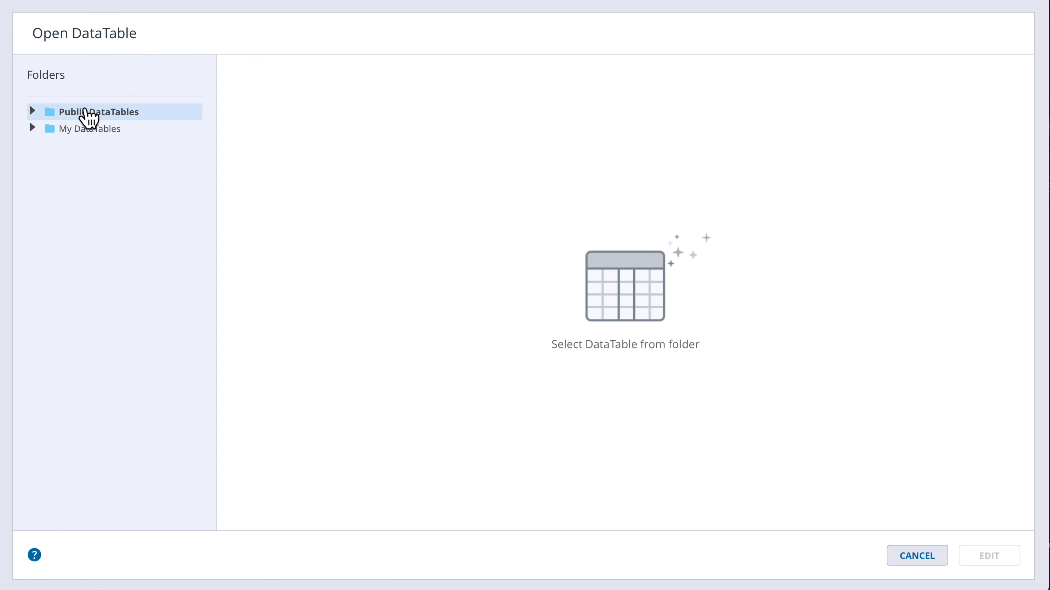
click(33, 129)
click(104, 147)
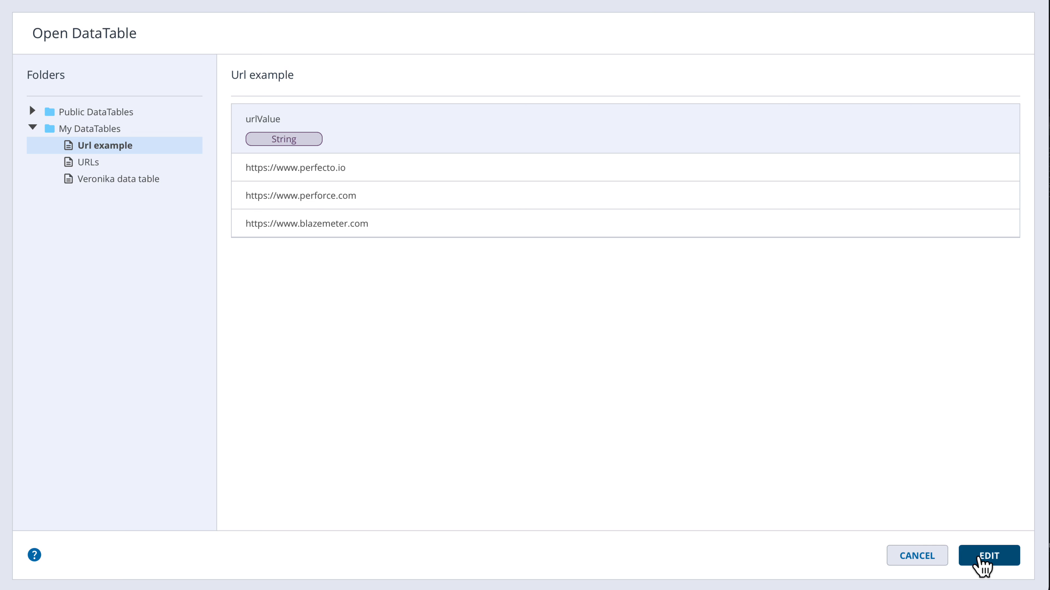
click(983, 559)
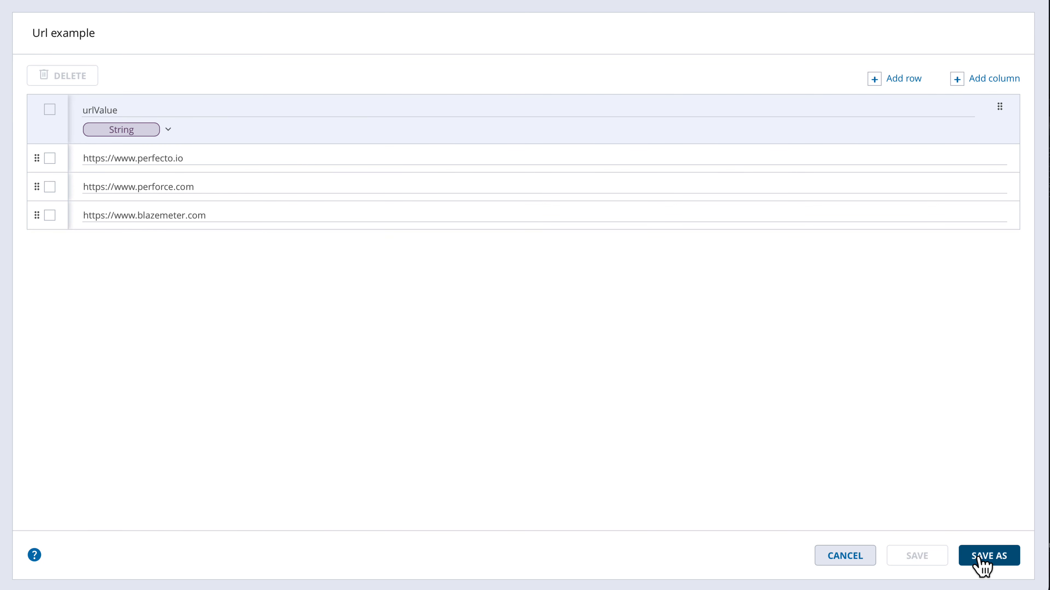
click(50, 215)
click(62, 77)
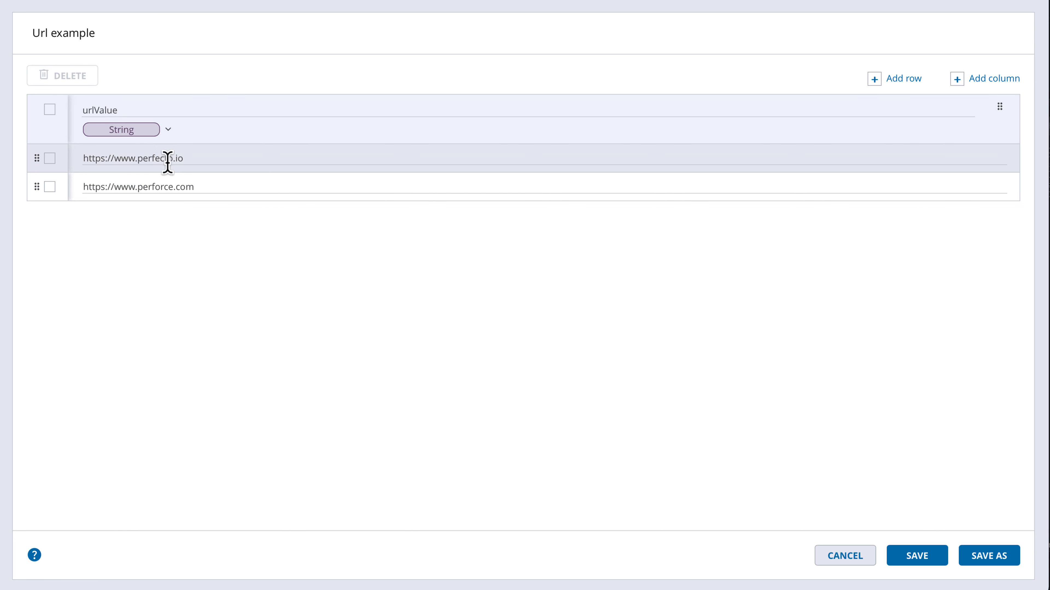
click(927, 558)
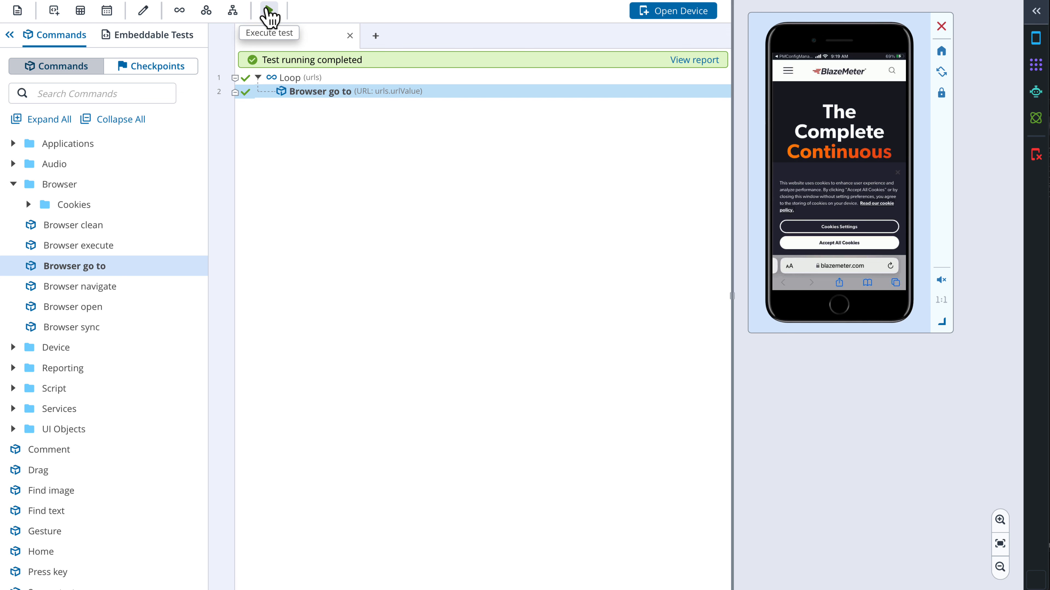
Execute the test again with device iPhone-8 and the Url example DataTable as runtime values
click(268, 11)
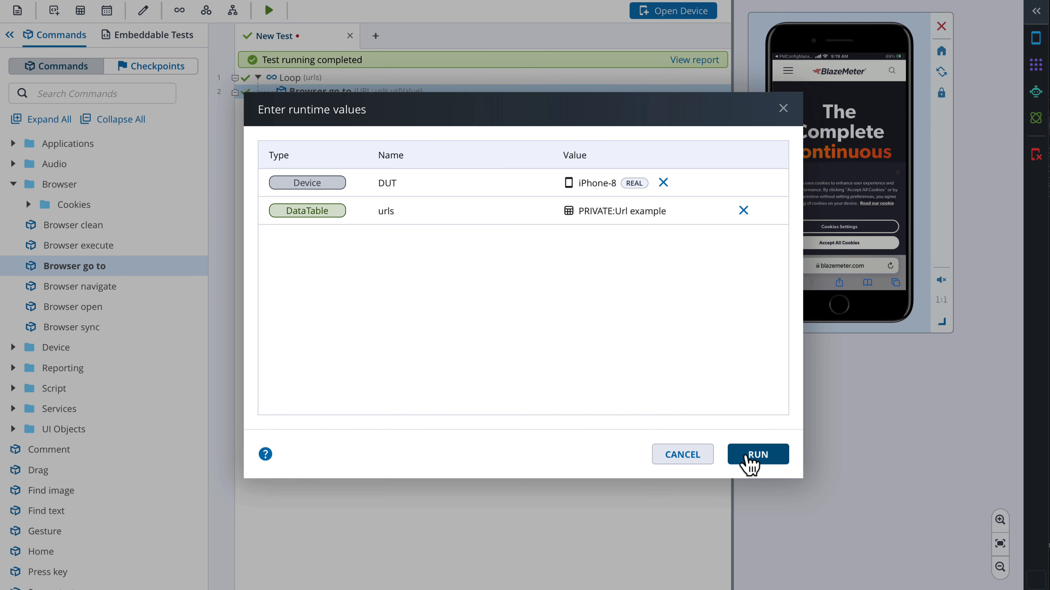
click(746, 455)
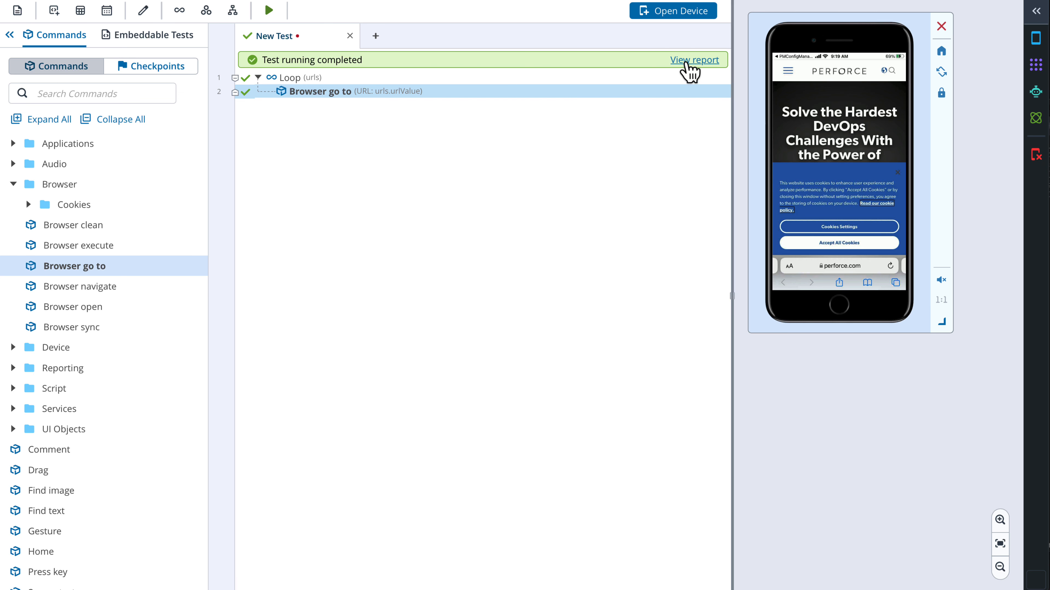
Open the new report and expand the test step to check the URL of each Browser go to command
click(691, 61)
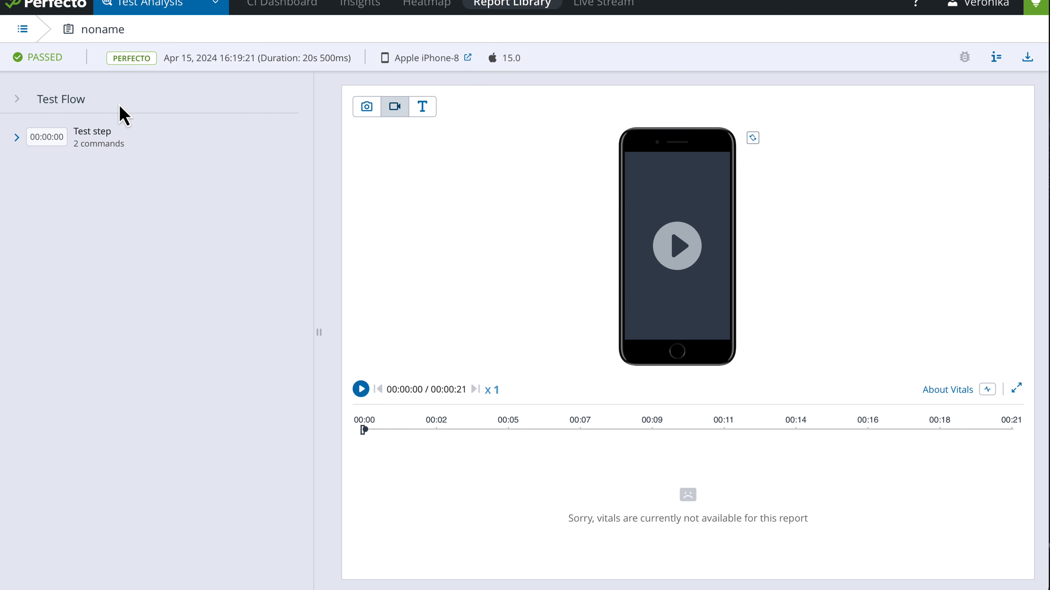
click(17, 140)
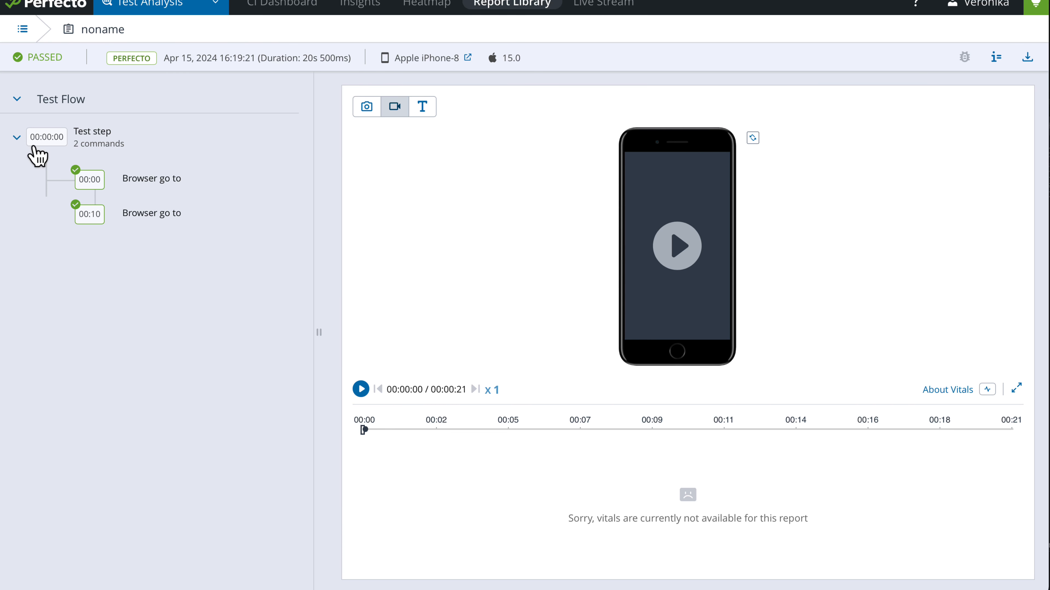
click(141, 180)
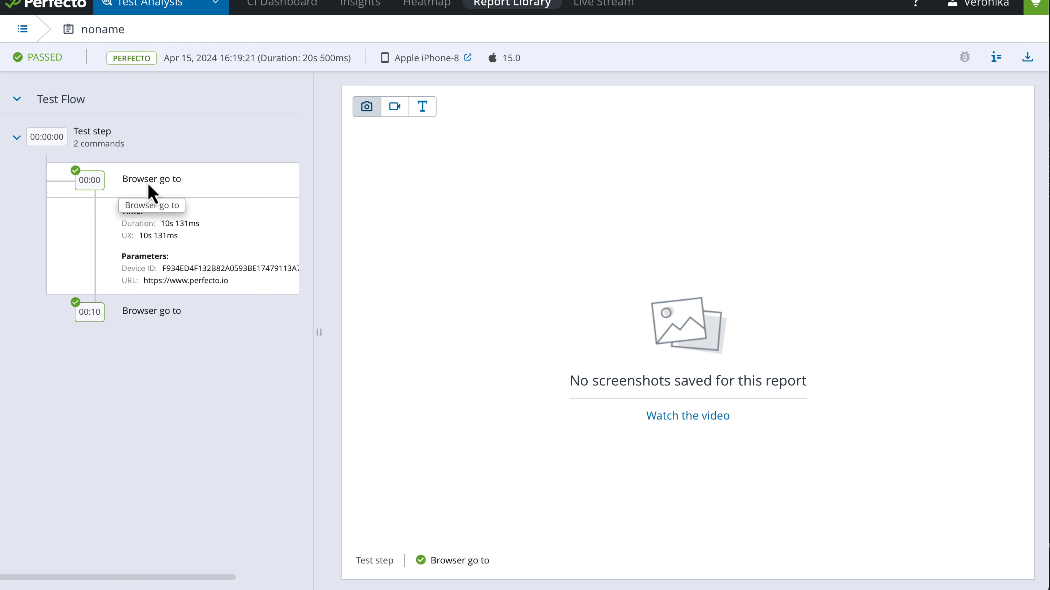
click(172, 316)
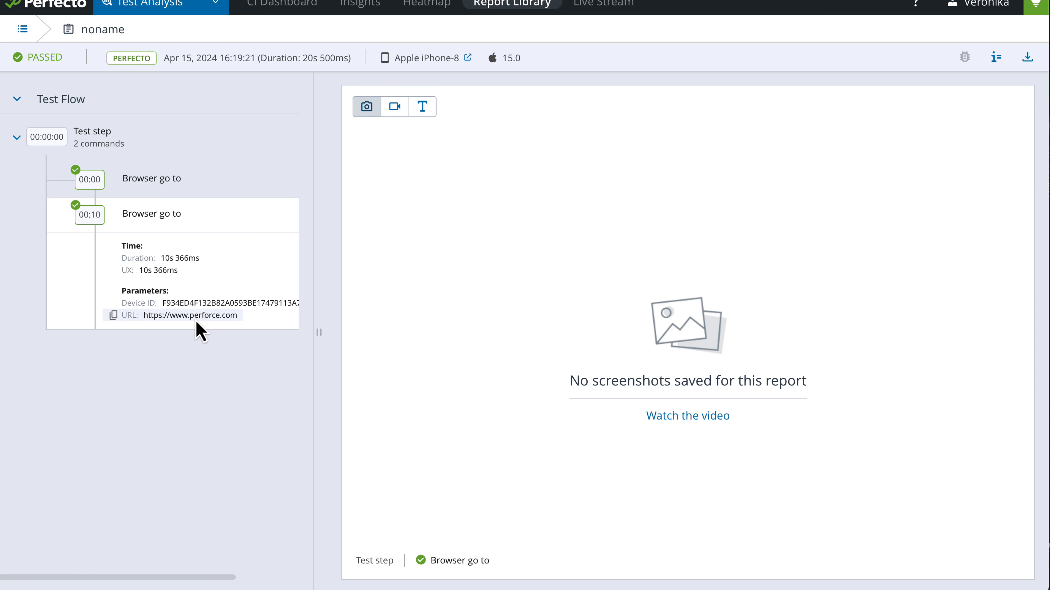